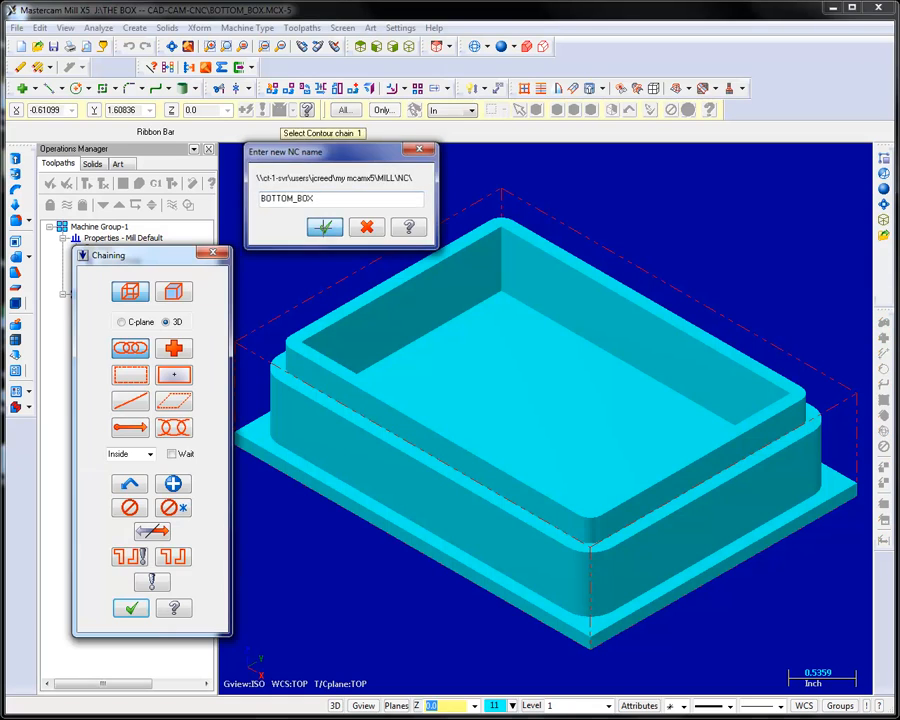
Chain the solid's outer edge loop around the box's ledge as the contour geometry and accept the chain
{"action": "left_click", "coordinate": [180, 293]}
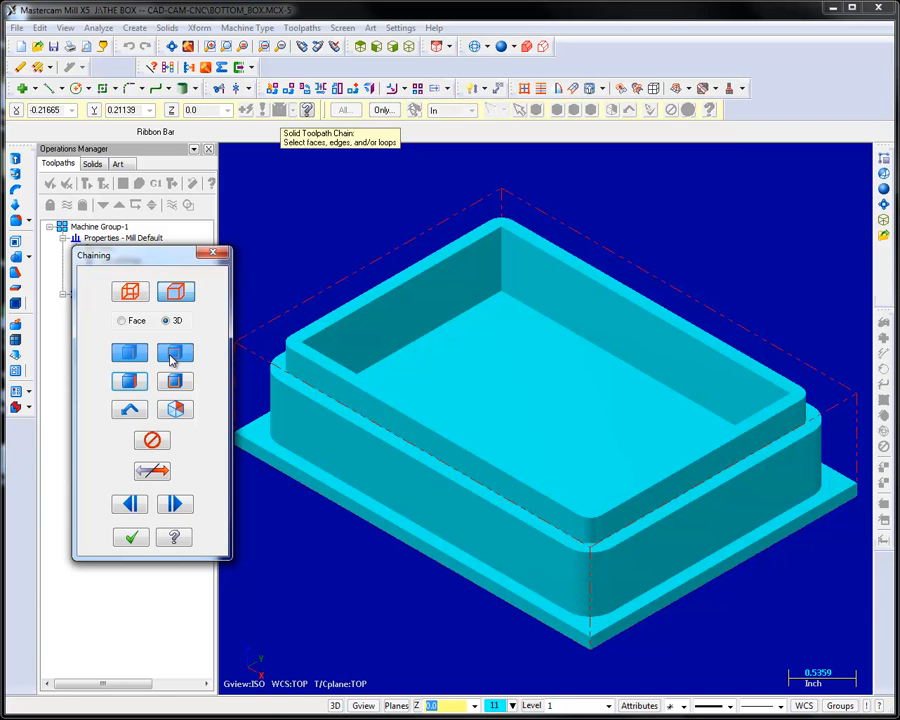
{"action": "left_click", "coordinate": [172, 358]}
{"action": "left_click", "coordinate": [312, 407]}
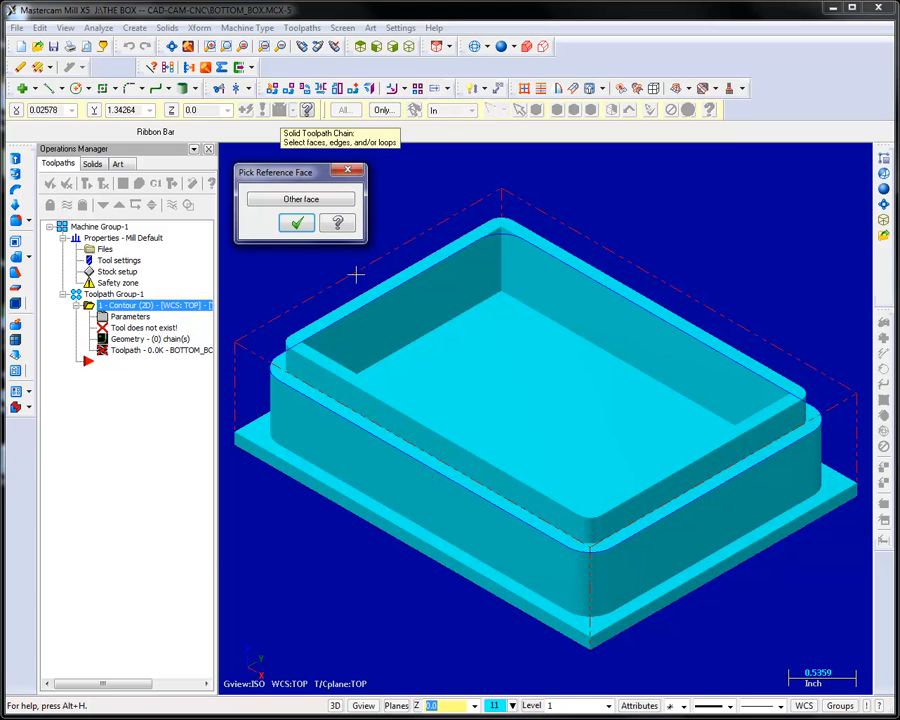
{"action": "left_click", "coordinate": [296, 223]}
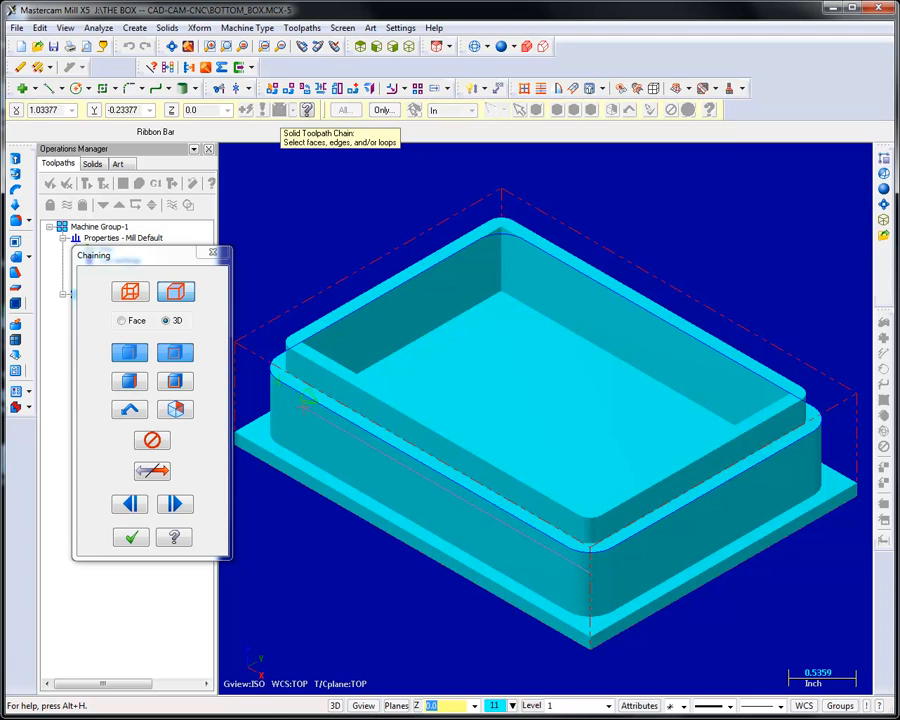
{"action": "key", "text": "alt+s"}
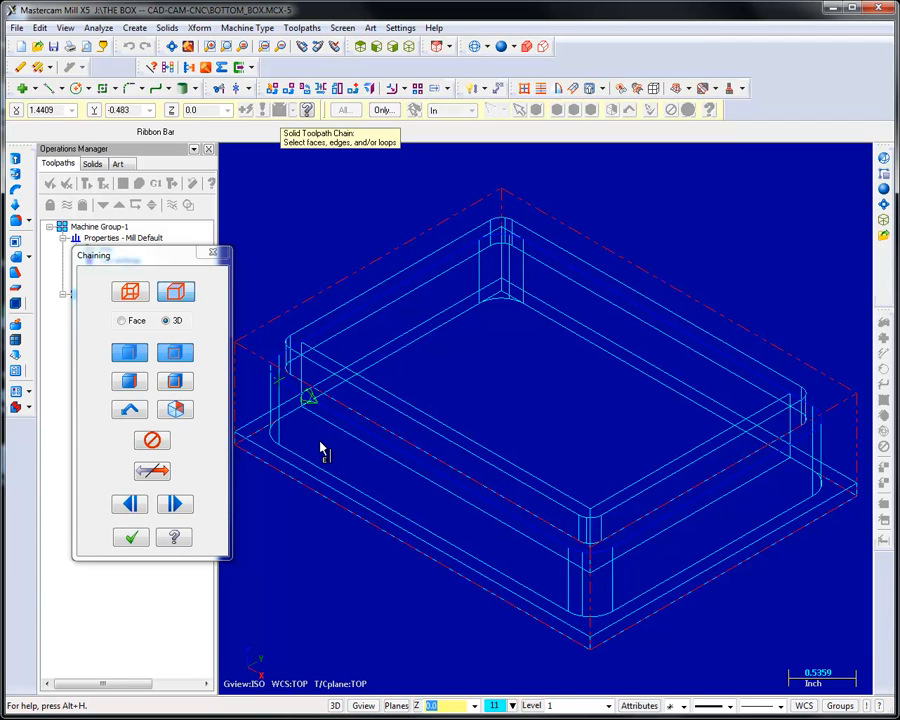
{"action": "key", "text": "alt+s"}
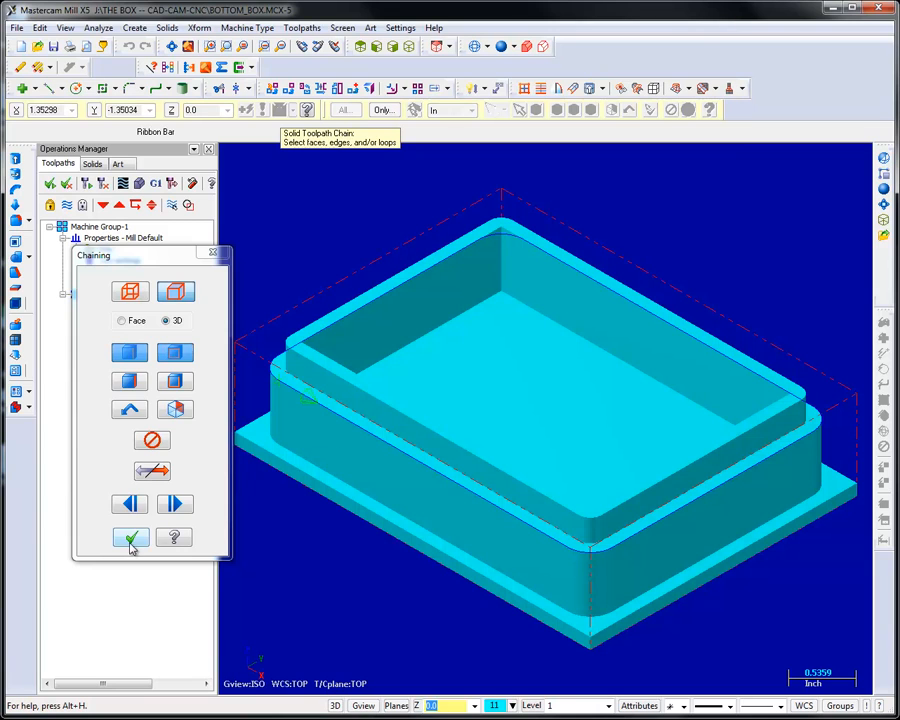
{"action": "left_click", "coordinate": [131, 537]}
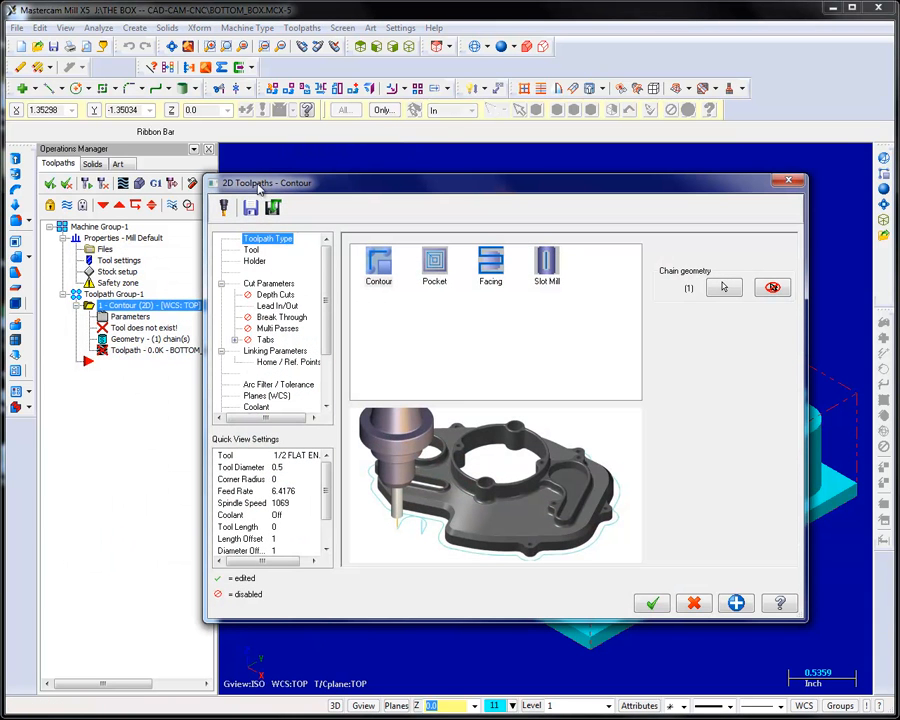
Choose the two-flute 1/4 FLAT ENDMILL with 0.25 diameter from the tool library for the contour toolpath
{"action": "left_click_drag", "start_coordinate": [316, 190], "coordinate": [331, 188]}
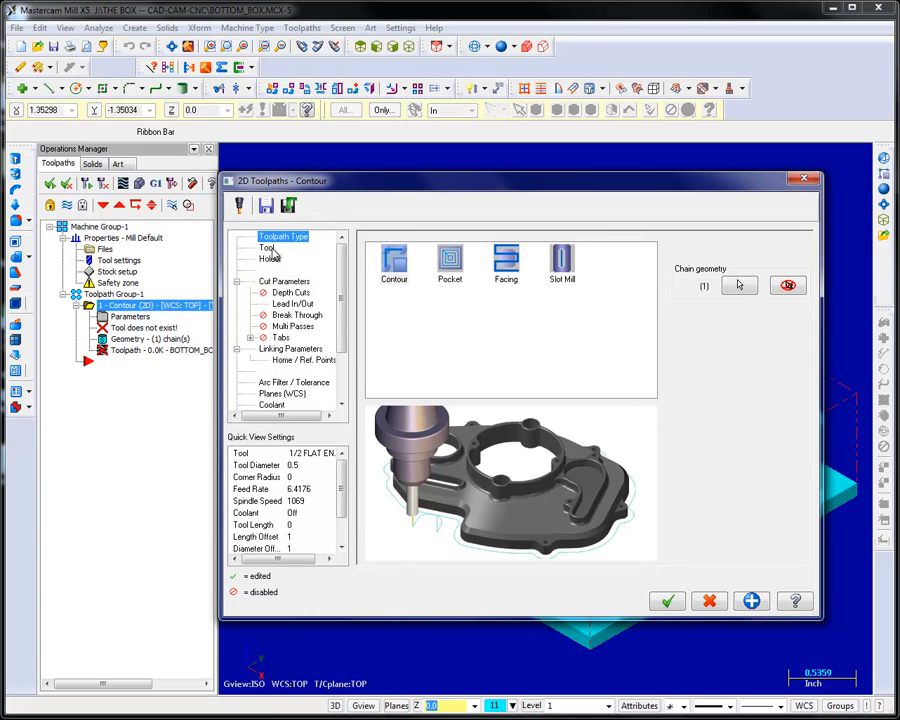
{"action": "left_click", "coordinate": [268, 248]}
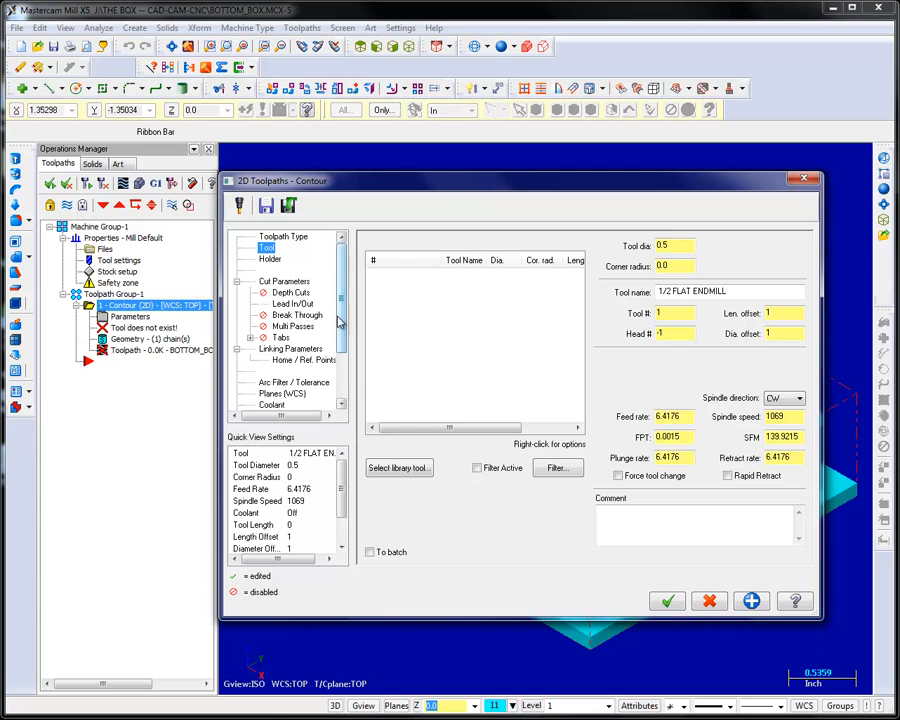
{"action": "left_click", "coordinate": [419, 476]}
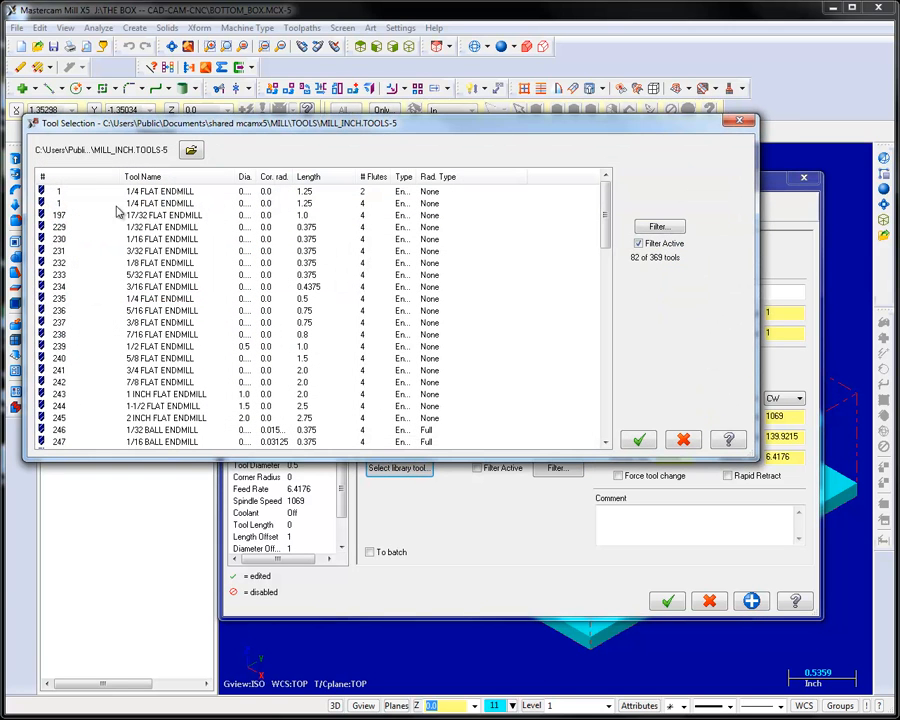
{"action": "left_click", "coordinate": [84, 192]}
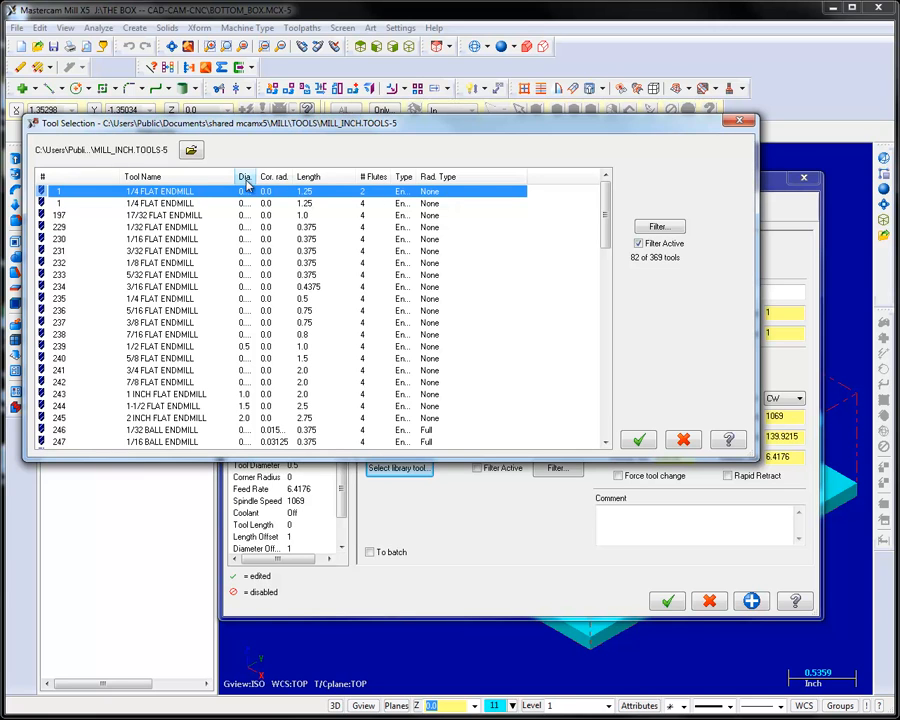
{"action": "left_click_drag", "start_coordinate": [256, 177], "coordinate": [287, 178]}
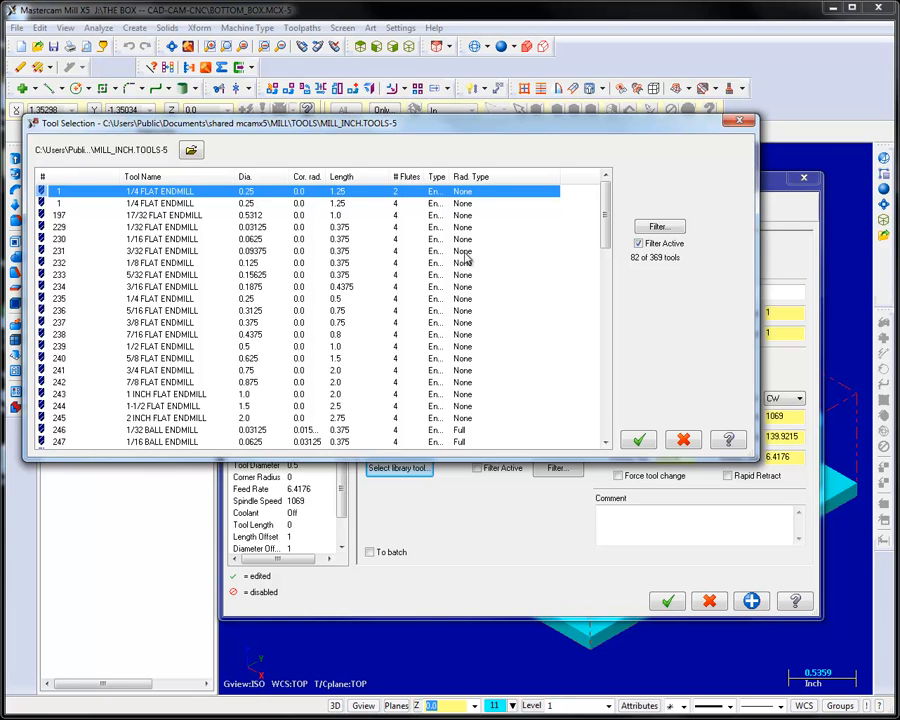
{"action": "left_click", "coordinate": [640, 441]}
Set the contour's cutter compensation direction to Right
{"action": "left_click", "coordinate": [285, 282]}
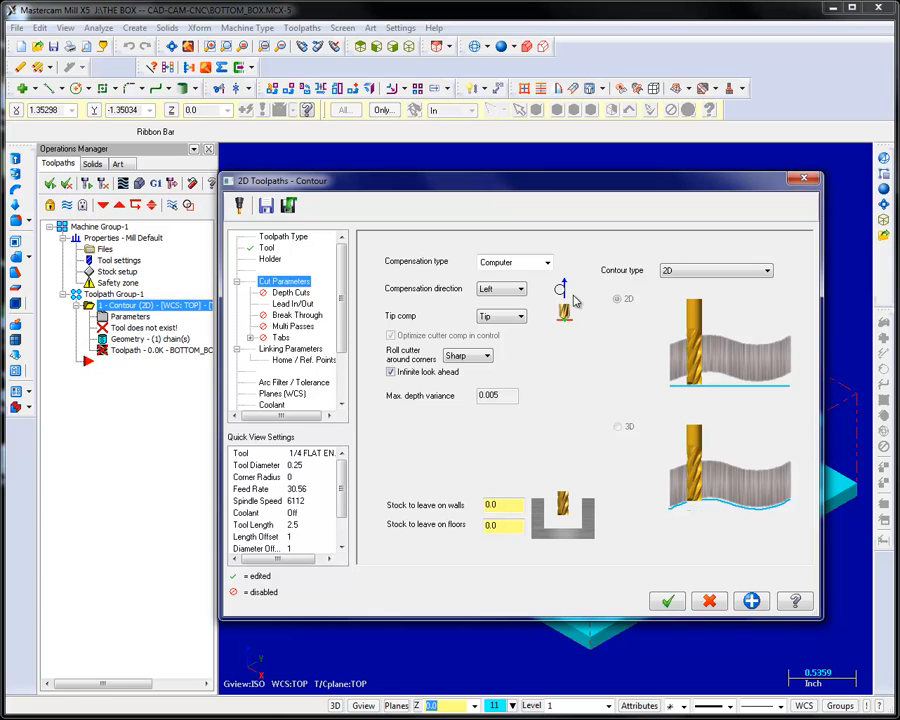
{"action": "left_click", "coordinate": [500, 291]}
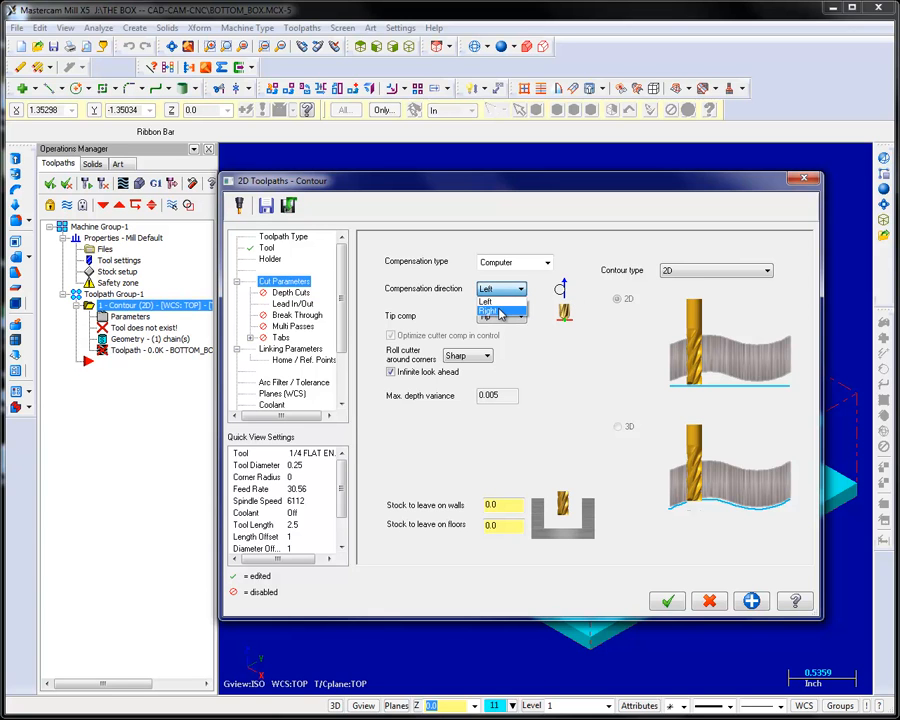
{"action": "left_click", "coordinate": [500, 312]}
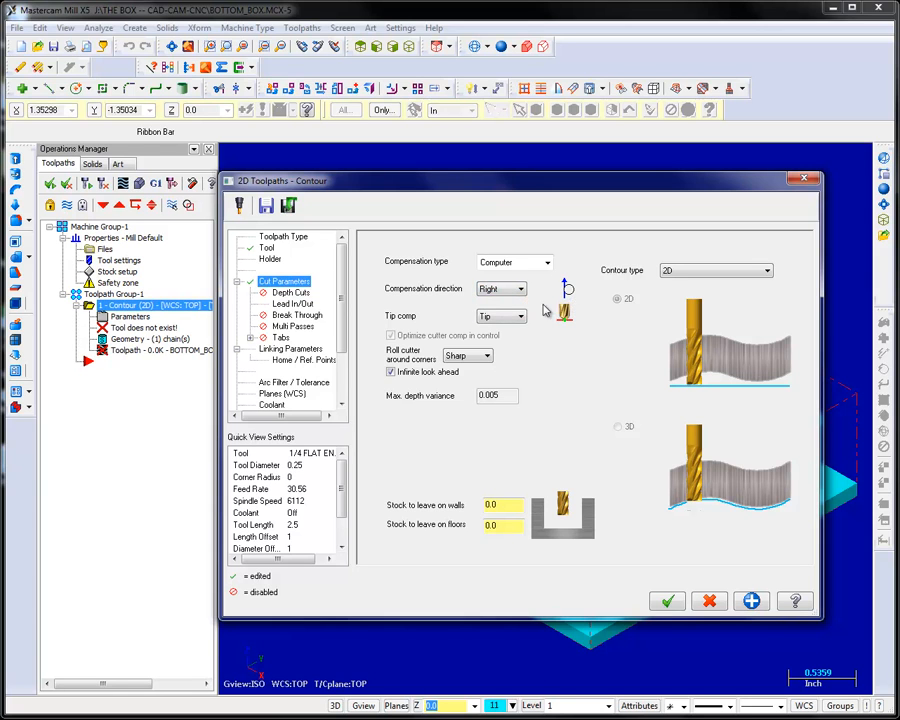
Enable depth cuts and disable lead in/out for the contour toolpath
{"action": "left_click", "coordinate": [290, 293]}
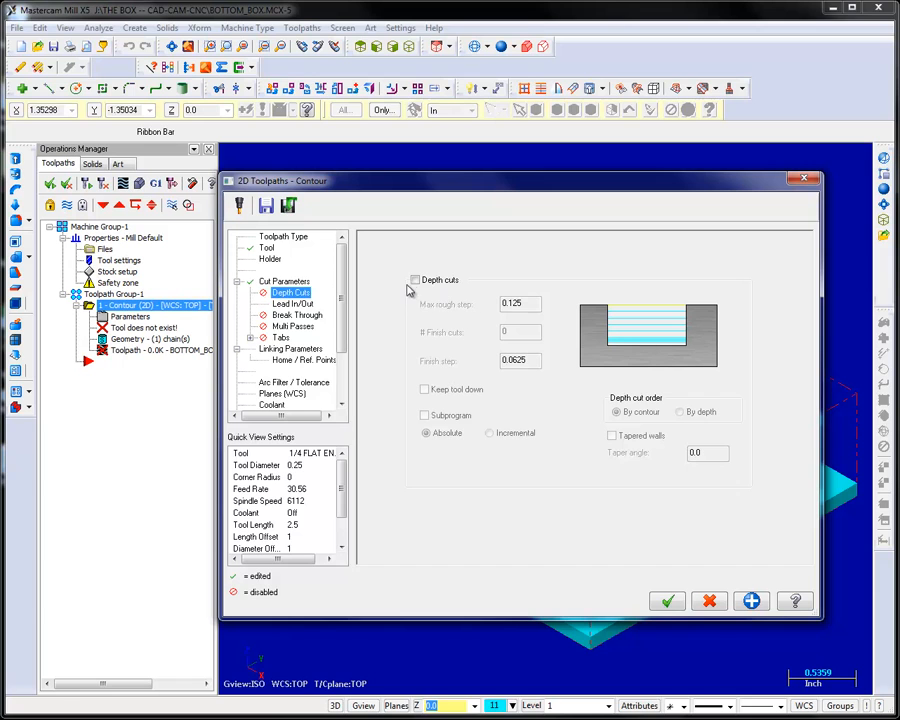
{"action": "left_click", "coordinate": [416, 280]}
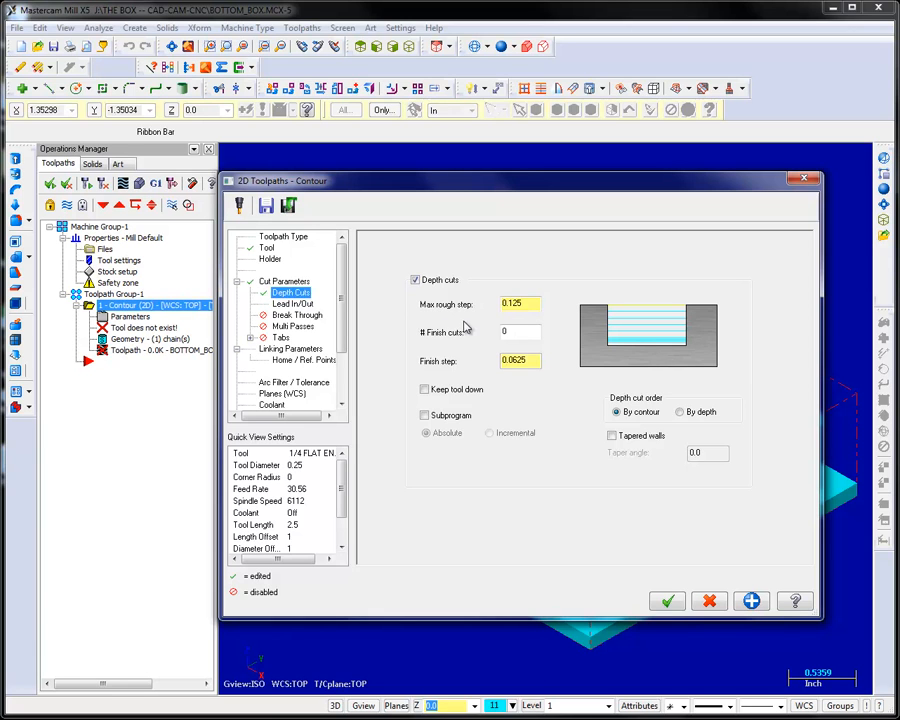
{"action": "left_click", "coordinate": [295, 304]}
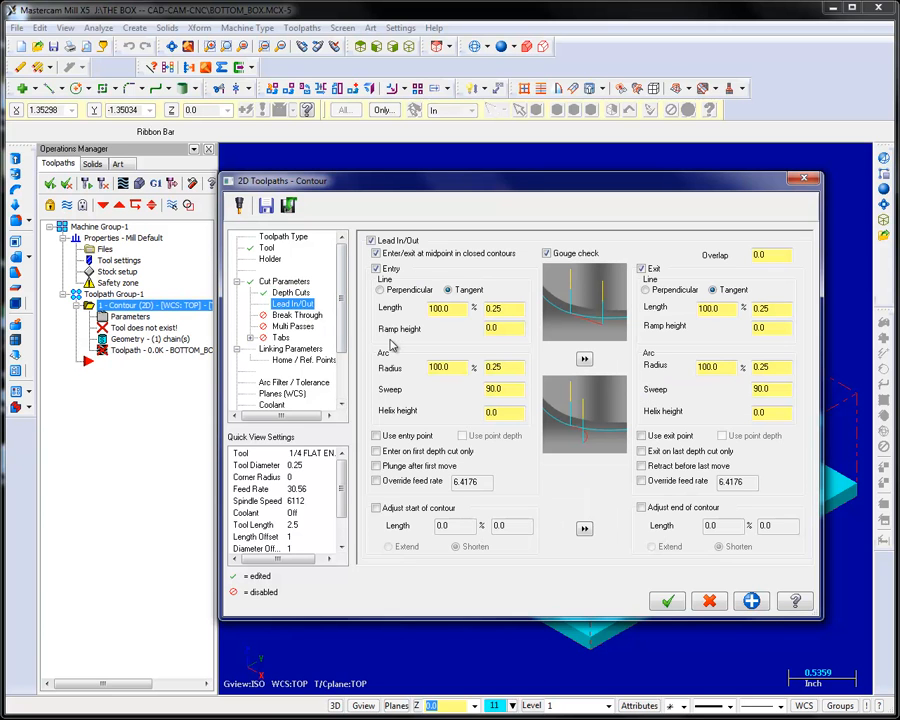
{"action": "left_click", "coordinate": [371, 241]}
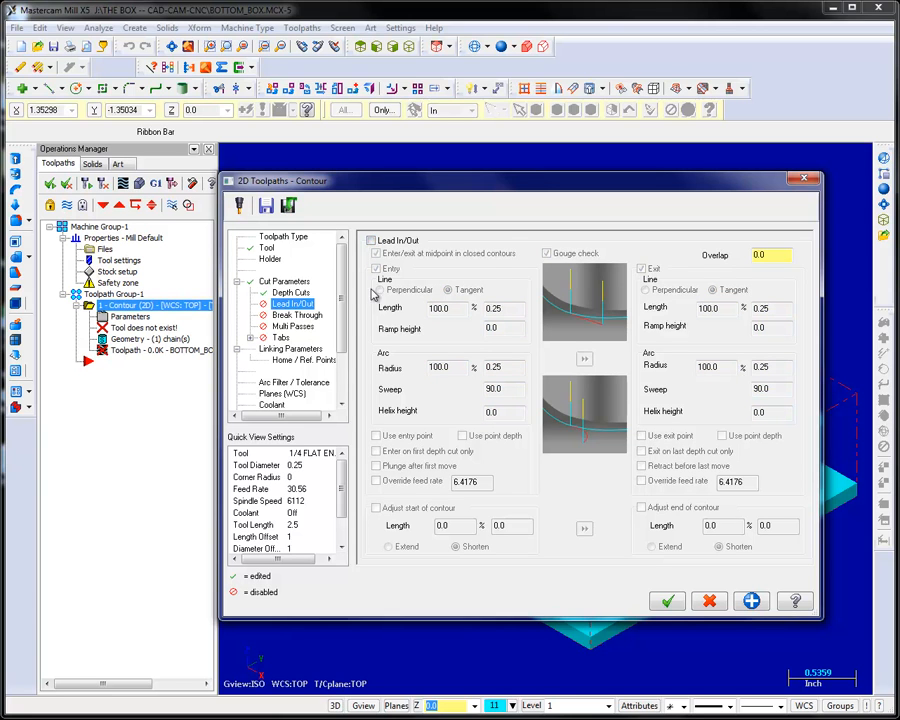
Set the contour depth to absolute -0.875 by picking a point where the outer wall meets the base flange
{"action": "left_click", "coordinate": [321, 348]}
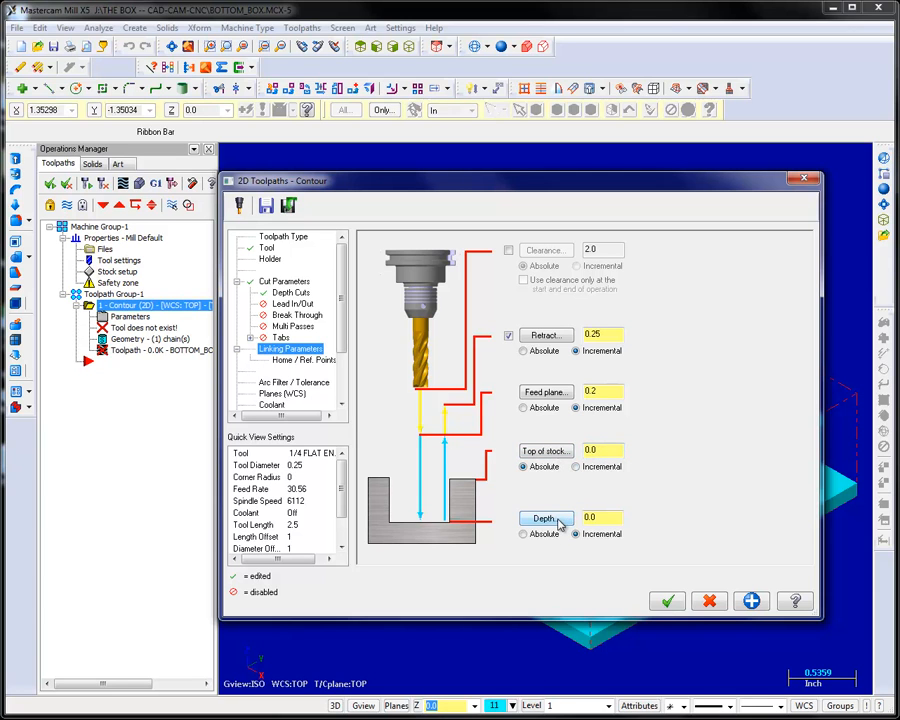
{"action": "left_click", "coordinate": [523, 534]}
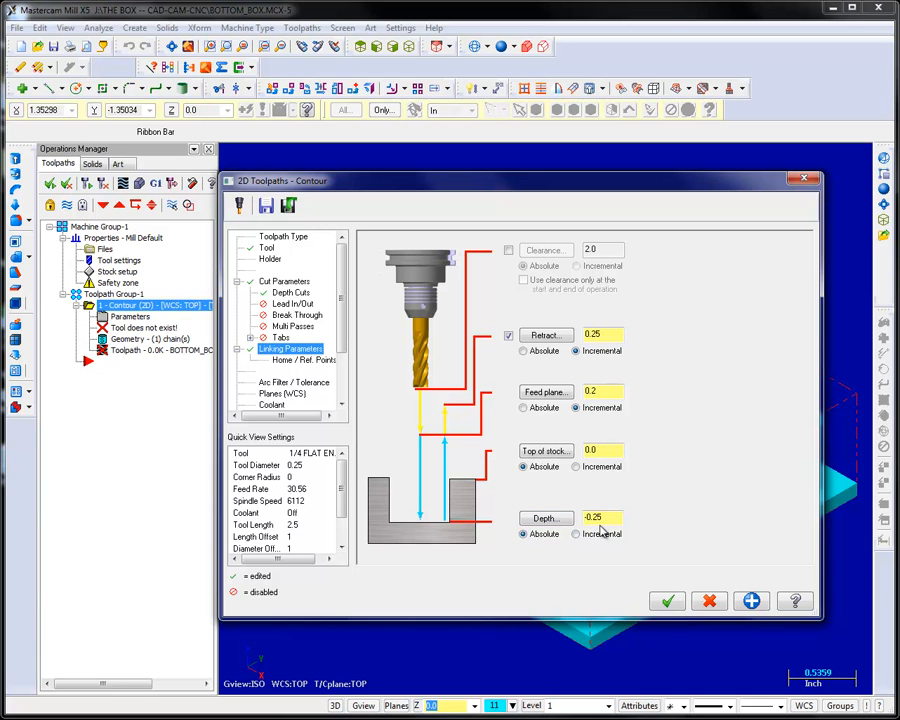
{"action": "left_click", "coordinate": [548, 522]}
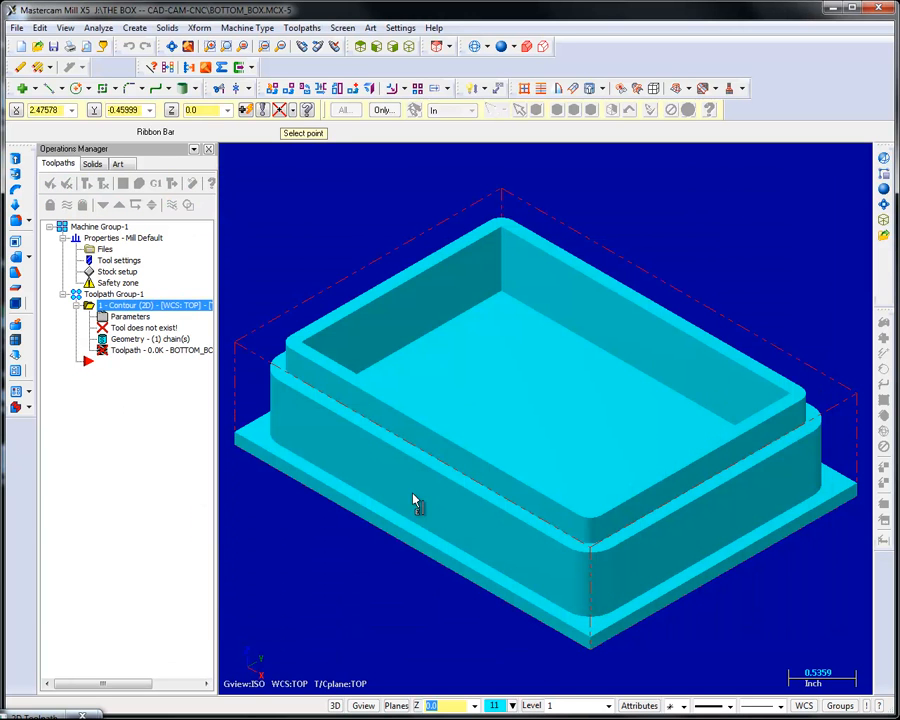
{"action": "left_click", "coordinate": [272, 440]}
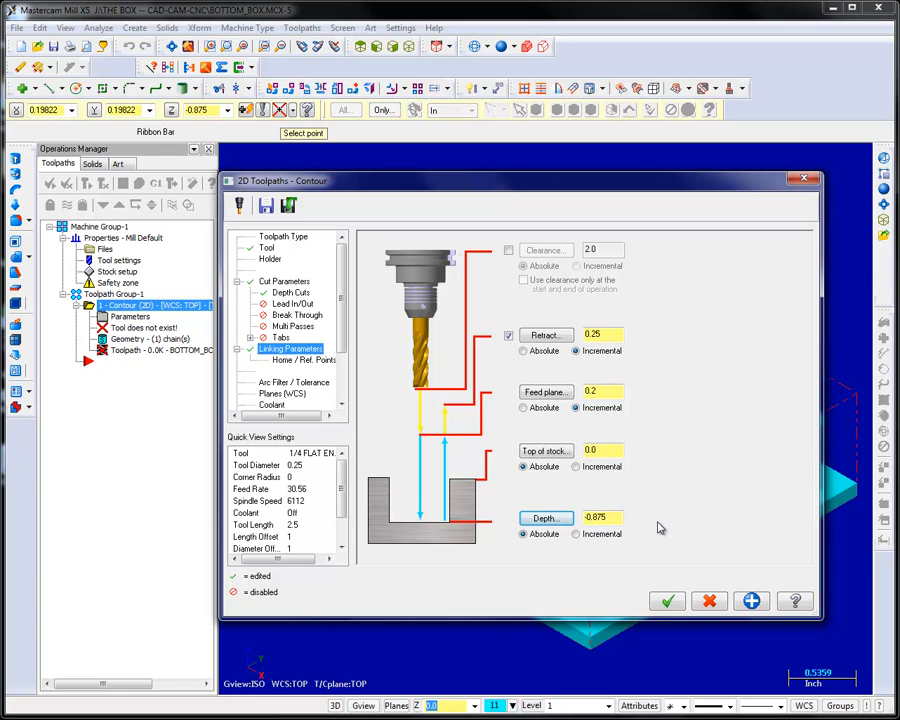
Set the home position to X -5.0, Y 5.0, Z 1.0
{"action": "left_click", "coordinate": [301, 359]}
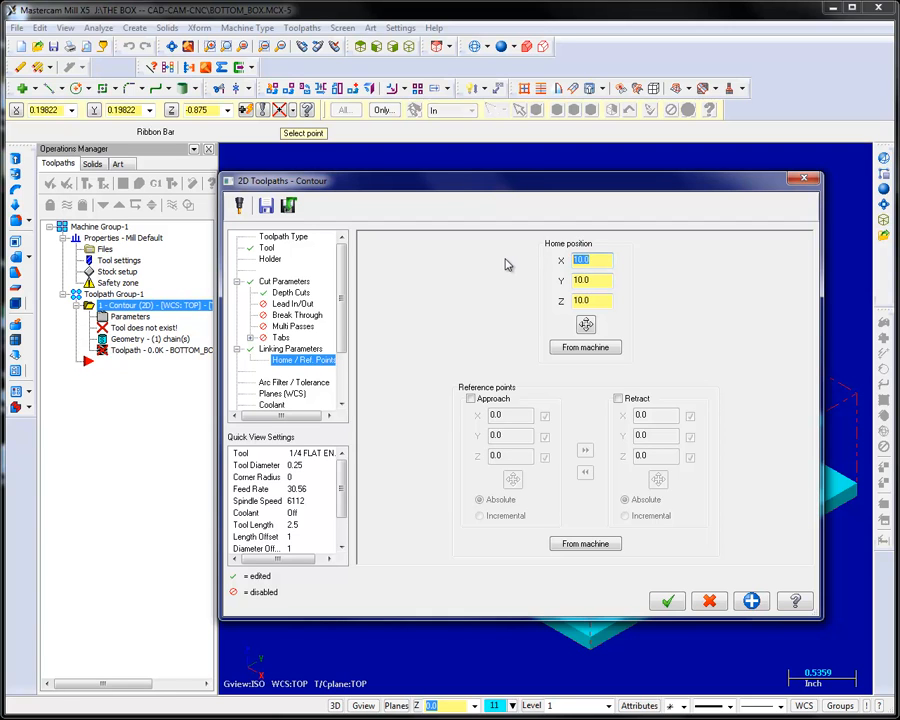
{"action": "type", "text": "-5.0"}
{"action": "key", "text": "Tab"}
{"action": "type", "text": "5.0"}
{"action": "key", "text": "Tab"}
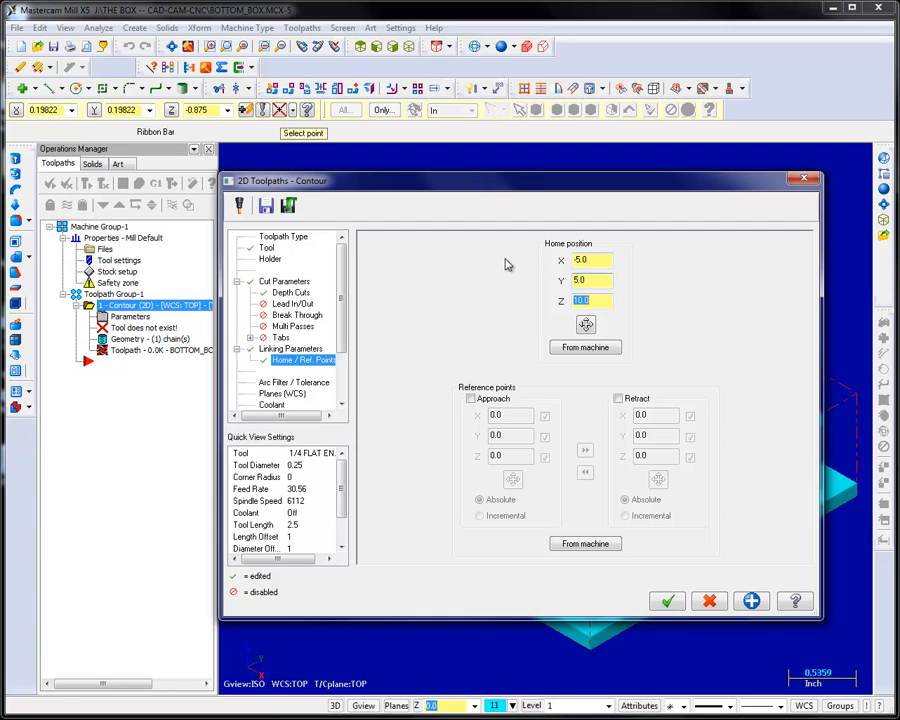
{"action": "type", "text": "1.0"}
{"action": "key", "text": "Tab"}
Enable the approach and retract reference points and set Z to 1.0 for both
{"action": "left_click", "coordinate": [470, 398]}
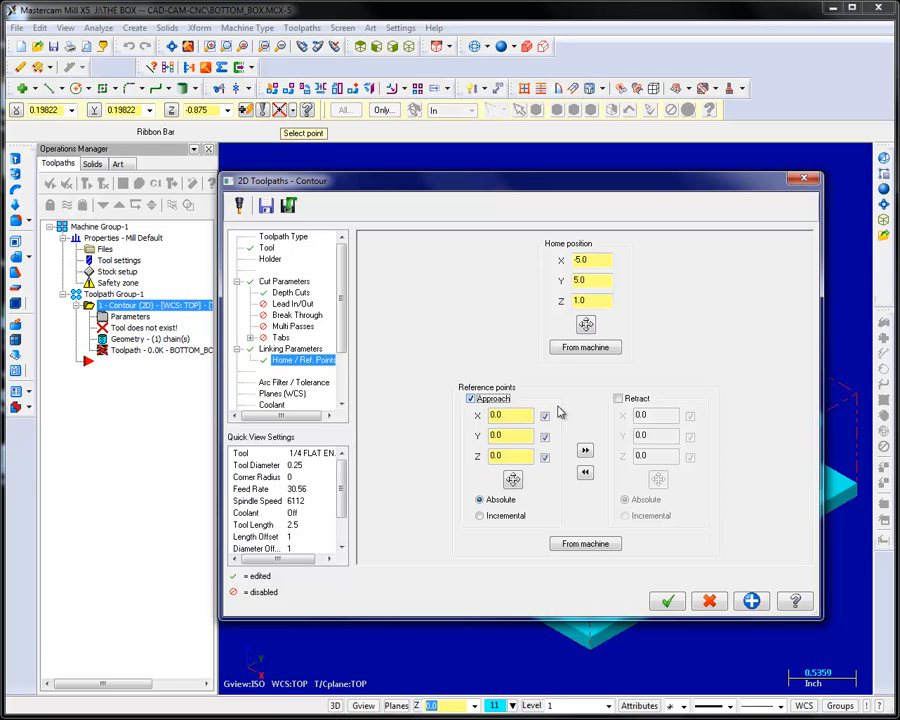
{"action": "left_click", "coordinate": [618, 398]}
{"action": "double_click", "coordinate": [518, 456]}
{"action": "type", "text": "1"}
{"action": "double_click", "coordinate": [644, 456]}
{"action": "type", "text": "1"}
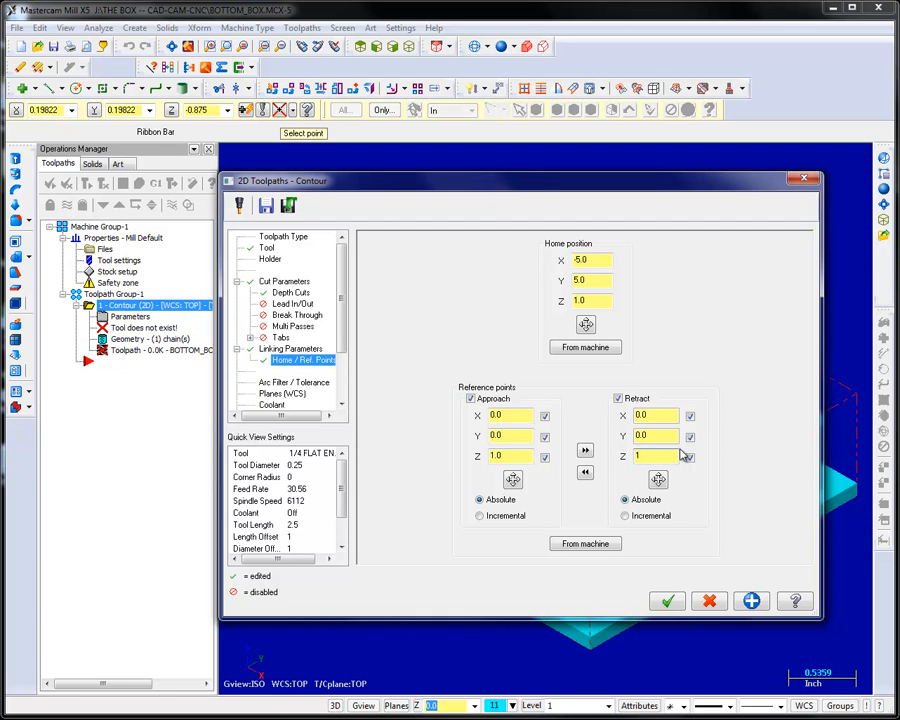
Set the approach X to -5.0 and the retract Y to 5.0, and accept the parameters to generate the contour toolpath
{"action": "double_click", "coordinate": [500, 416]}
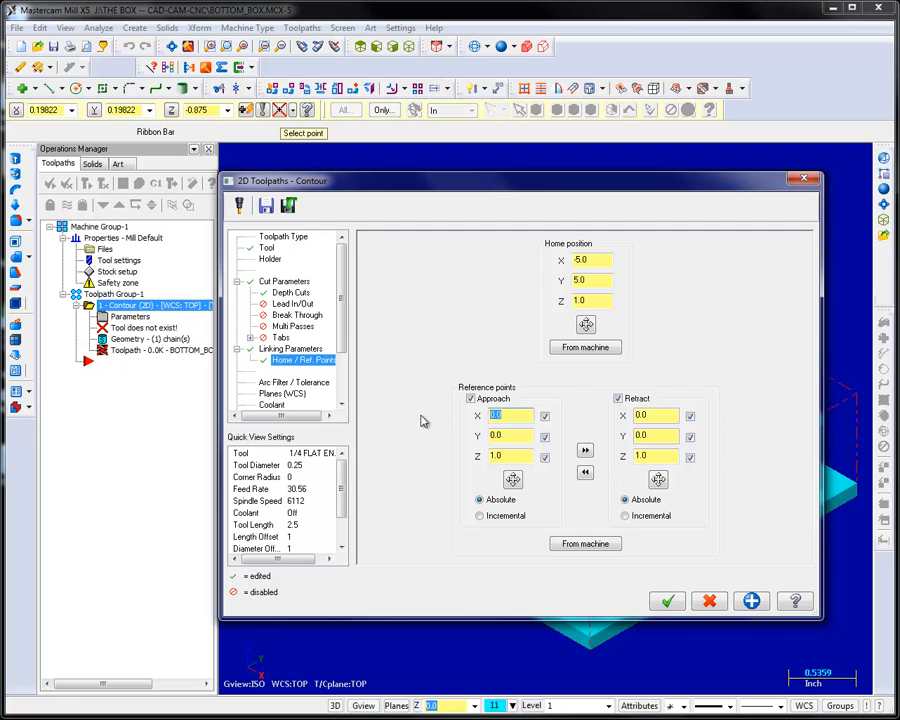
{"action": "double_click", "coordinate": [645, 436]}
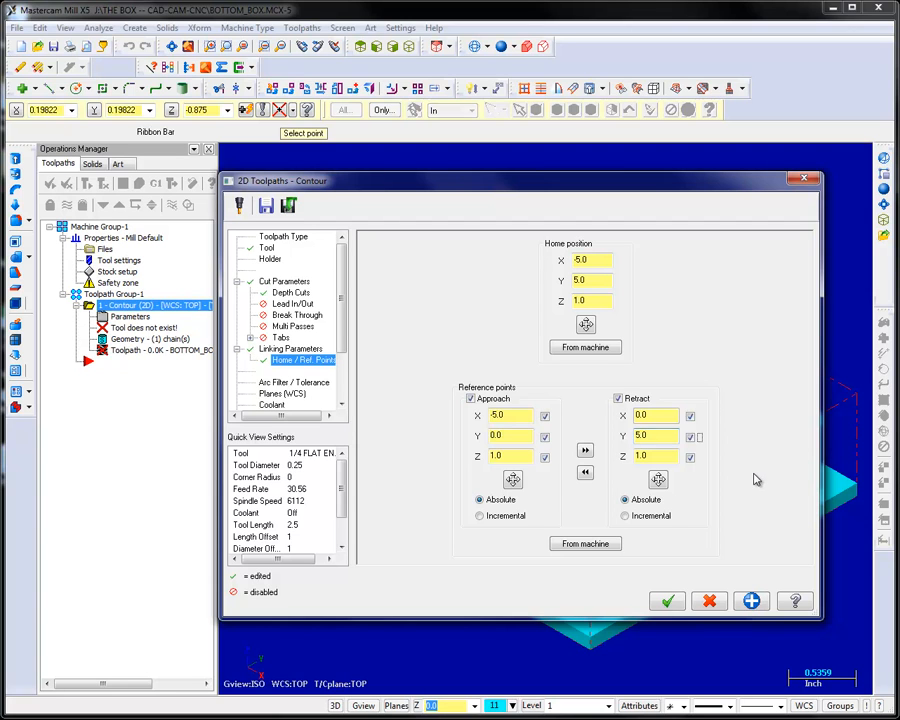
{"action": "double_click", "coordinate": [660, 456]}
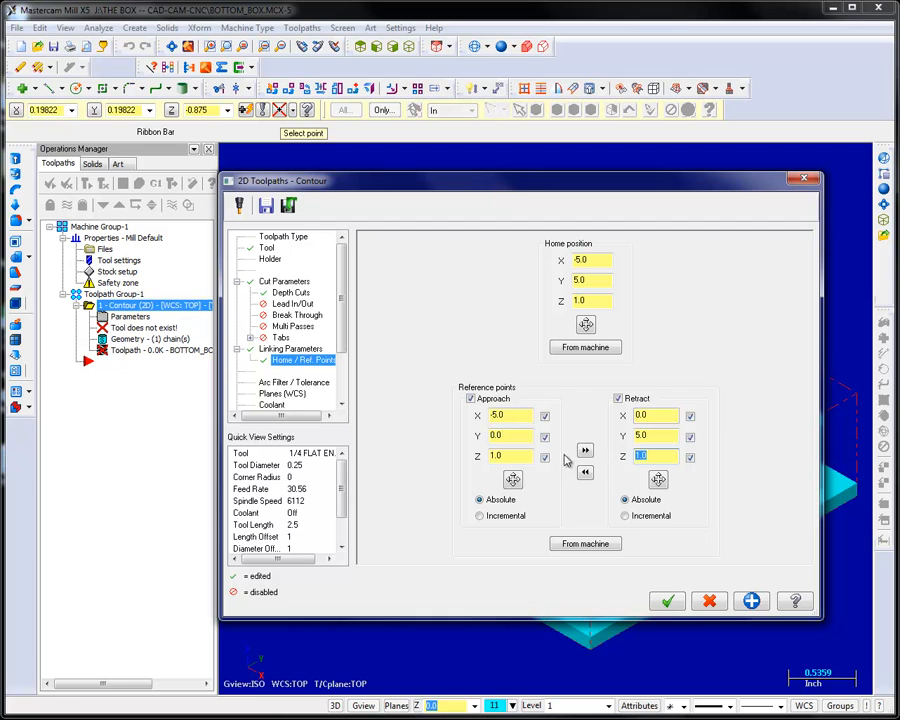
{"action": "double_click", "coordinate": [520, 457]}
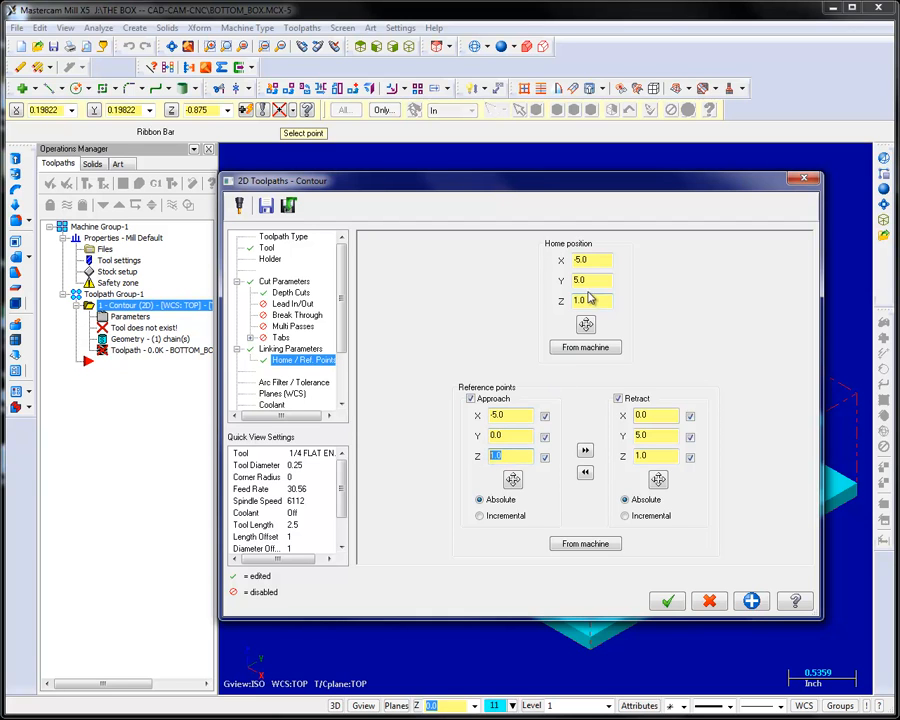
{"action": "double_click", "coordinate": [656, 456]}
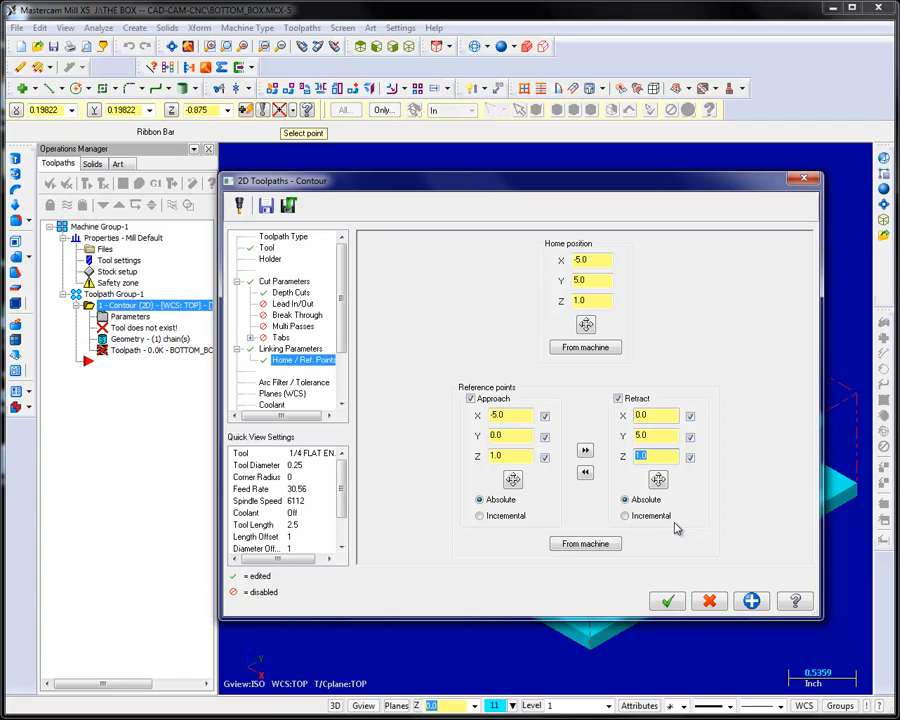
{"action": "left_click", "coordinate": [670, 600]}
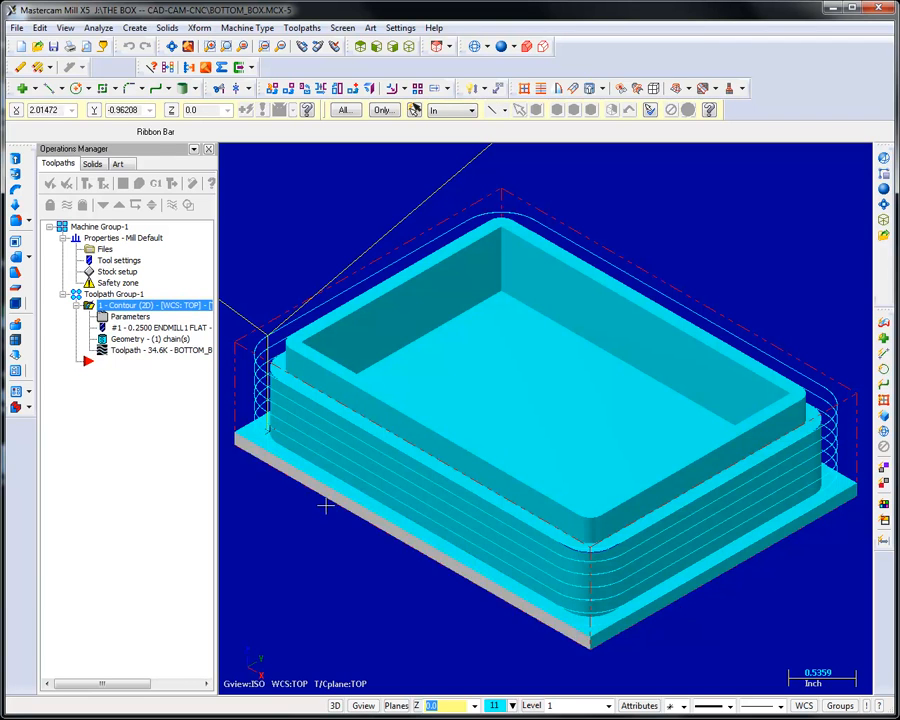
Backplot the 2D contour operation and watch the tool's depth passes from isometric and low side angles, in shaded and wireframe display
{"action": "key", "text": "alt+s"}
{"action": "key", "text": "alt+s"}
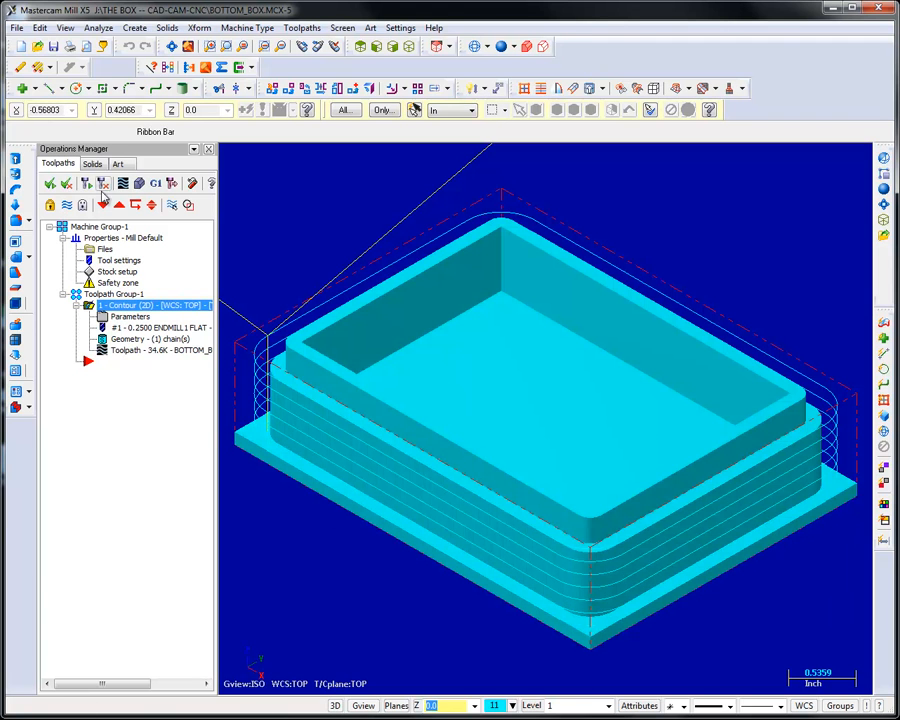
{"action": "left_click", "coordinate": [124, 190]}
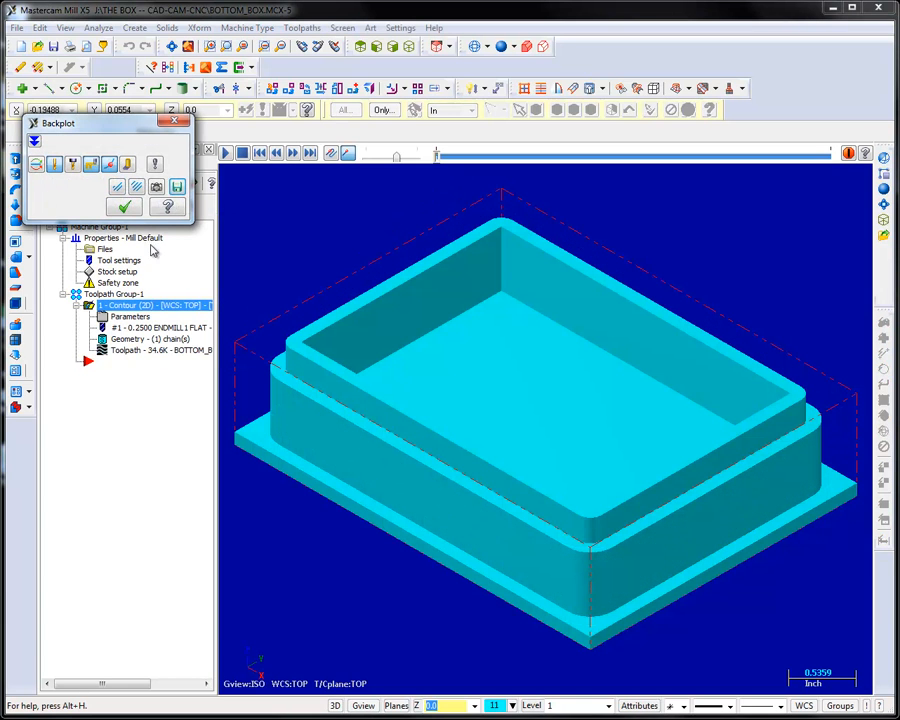
{"action": "left_click", "coordinate": [226, 154]}
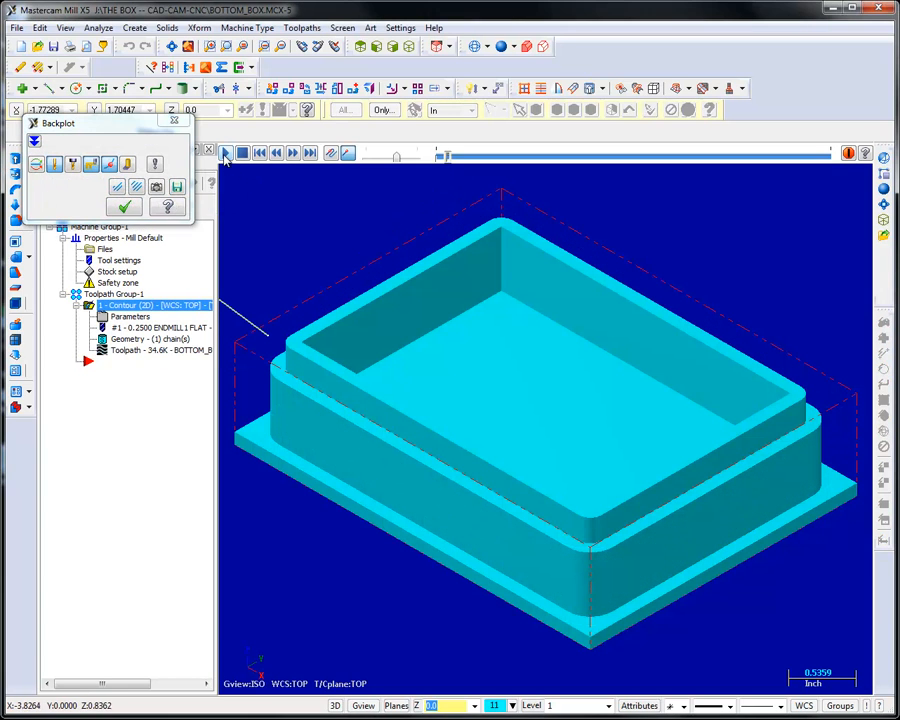
{"action": "scroll", "coordinate": [569, 433], "scroll_direction": "up", "scroll_amount": 4}
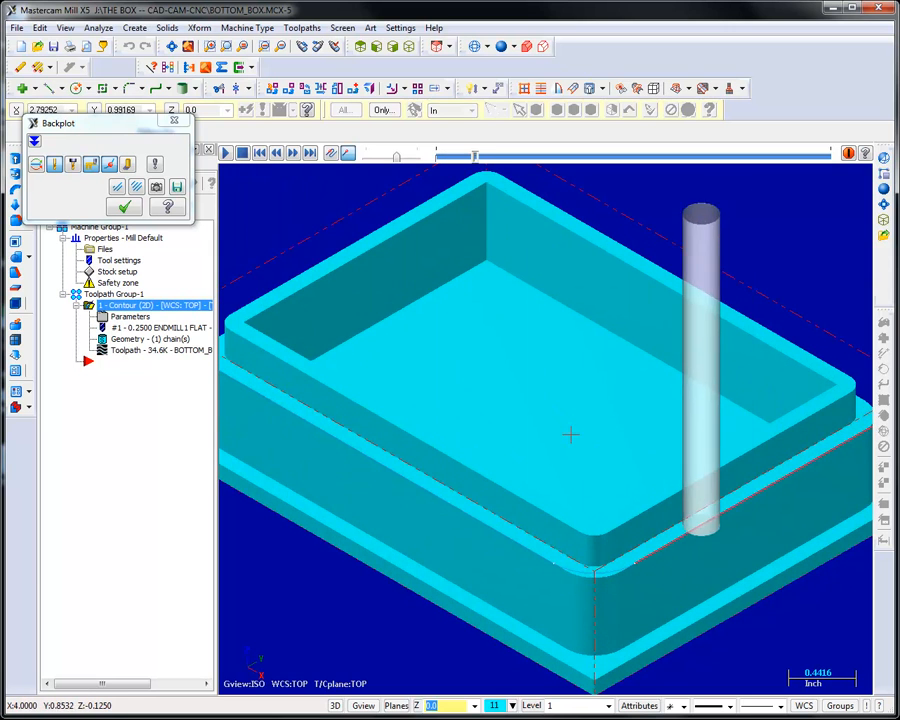
{"action": "scroll", "coordinate": [570, 433], "scroll_direction": "down", "scroll_amount": 1}
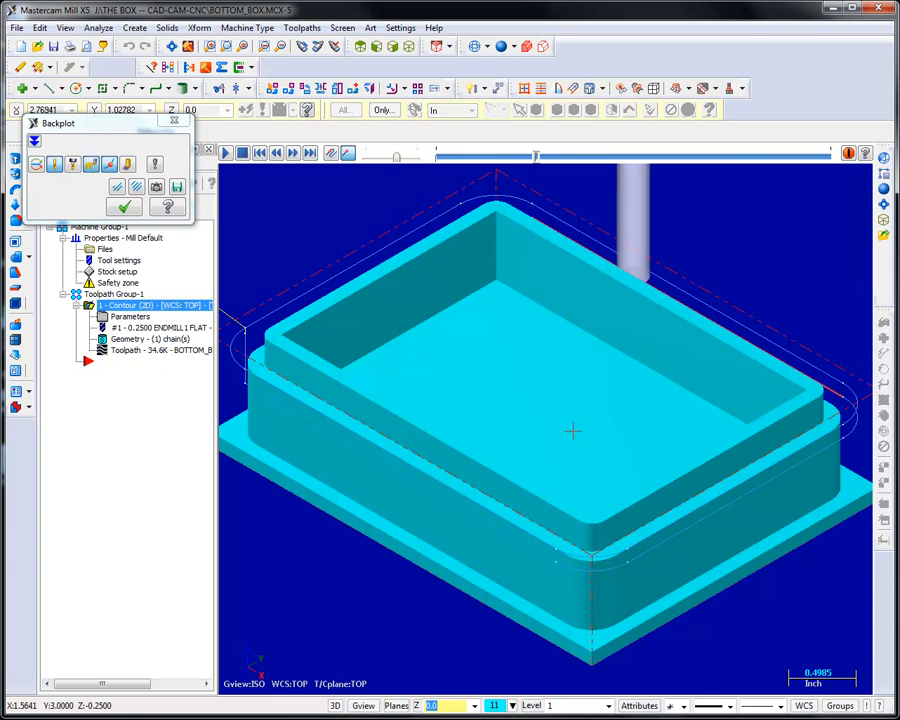
{"action": "scroll", "coordinate": [572, 431], "scroll_direction": "down", "scroll_amount": 1}
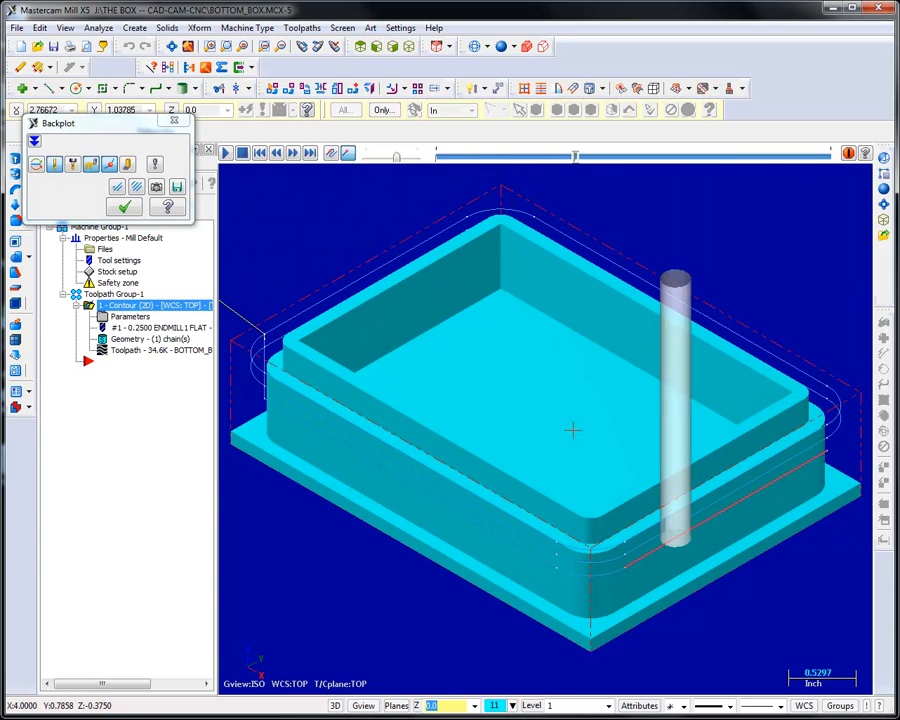
{"action": "scroll", "coordinate": [572, 430], "scroll_direction": "down", "scroll_amount": 1}
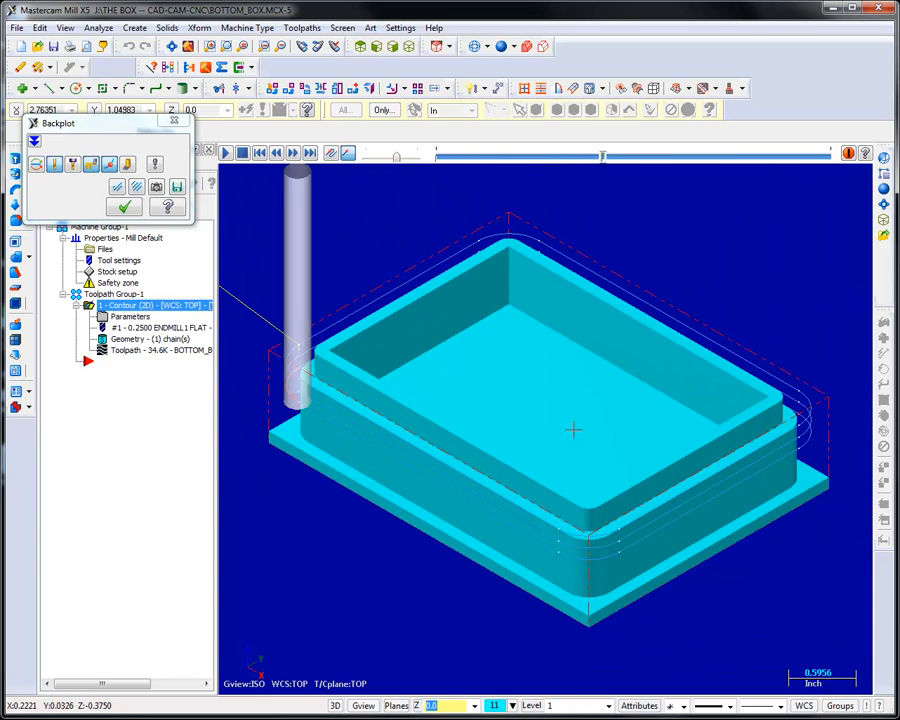
{"action": "middle_click_drag", "start_coordinate": [480, 581], "coordinate": [468, 542]}
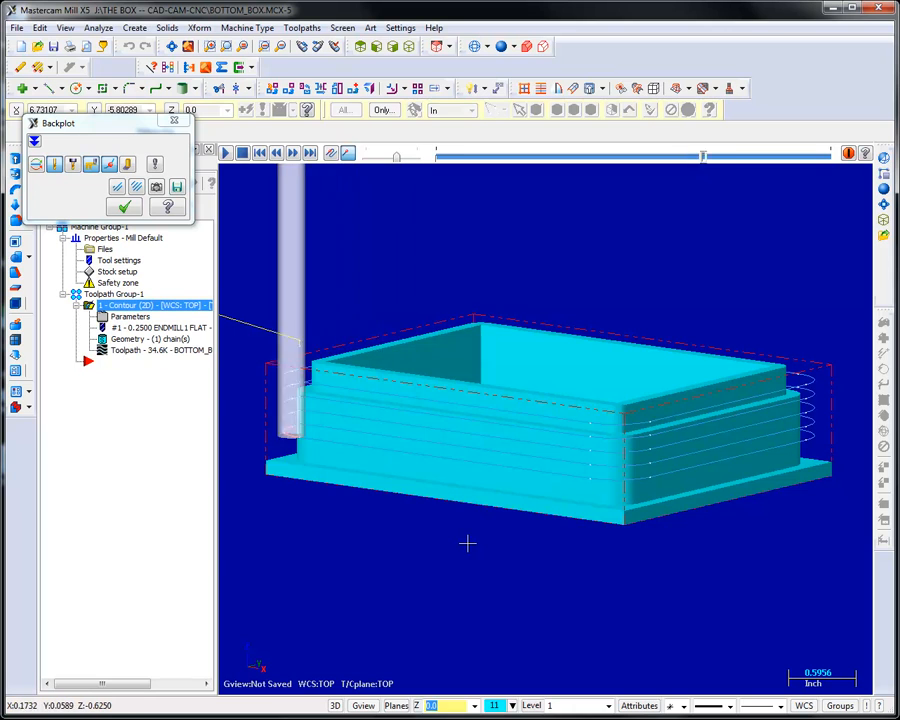
{"action": "key", "text": "alt+s"}
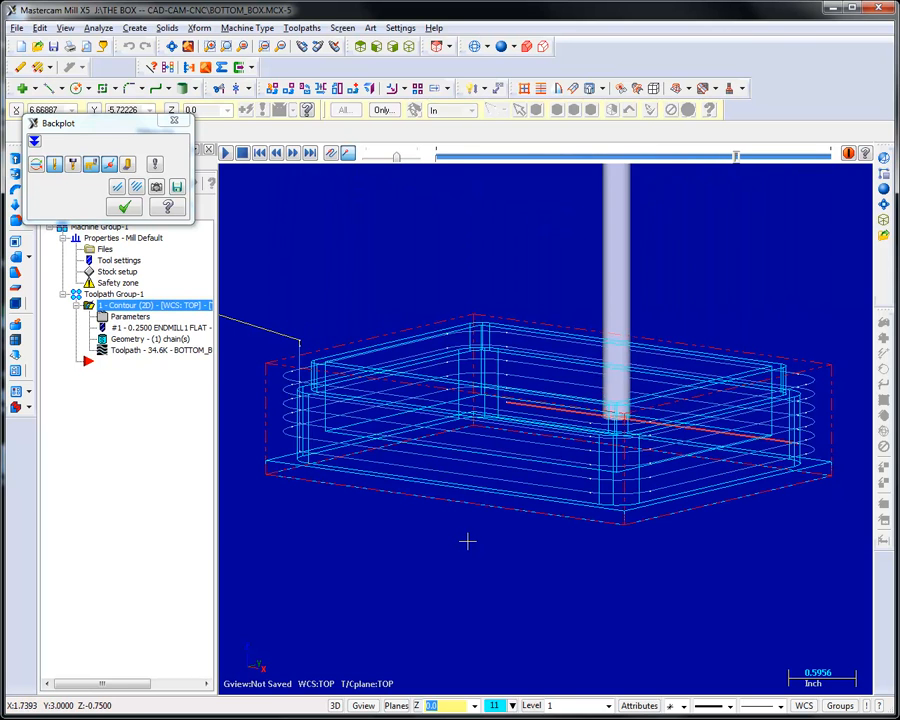
{"action": "key", "text": "alt+s"}
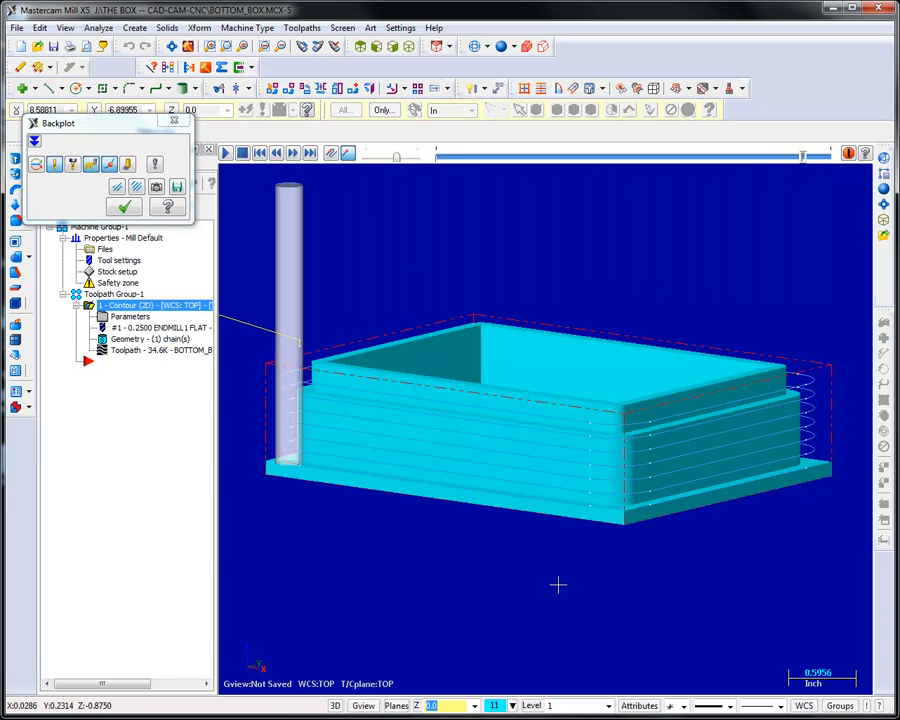
{"action": "scroll", "coordinate": [567, 580], "scroll_direction": "down", "scroll_amount": 3}
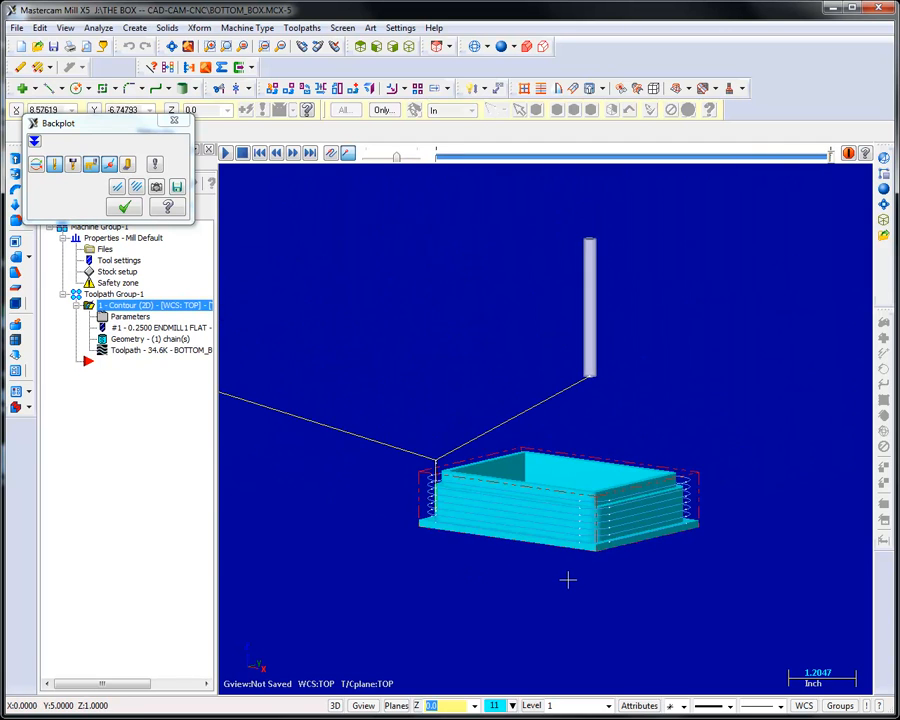
Check the backplotted approach and retract moves in the top and isometric views, and close the backplot
{"action": "right_click", "coordinate": [669, 396]}
{"action": "left_click", "coordinate": [729, 507]}
{"action": "scroll", "coordinate": [694, 509], "scroll_direction": "up", "scroll_amount": 2}
{"action": "scroll", "coordinate": [694, 509], "scroll_direction": "down", "scroll_amount": 5}
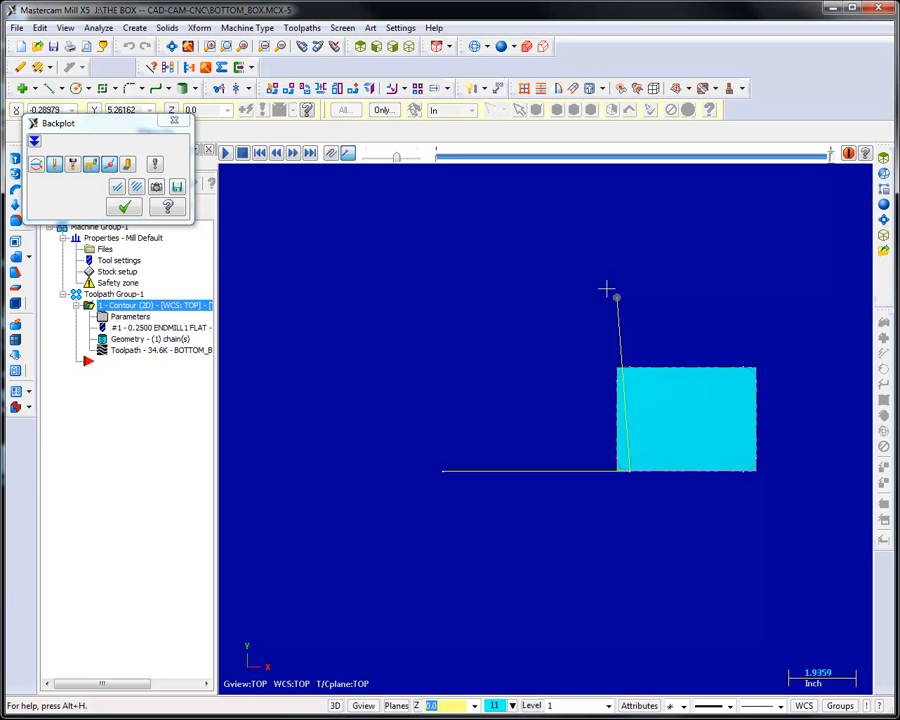
{"action": "right_click", "coordinate": [528, 424]}
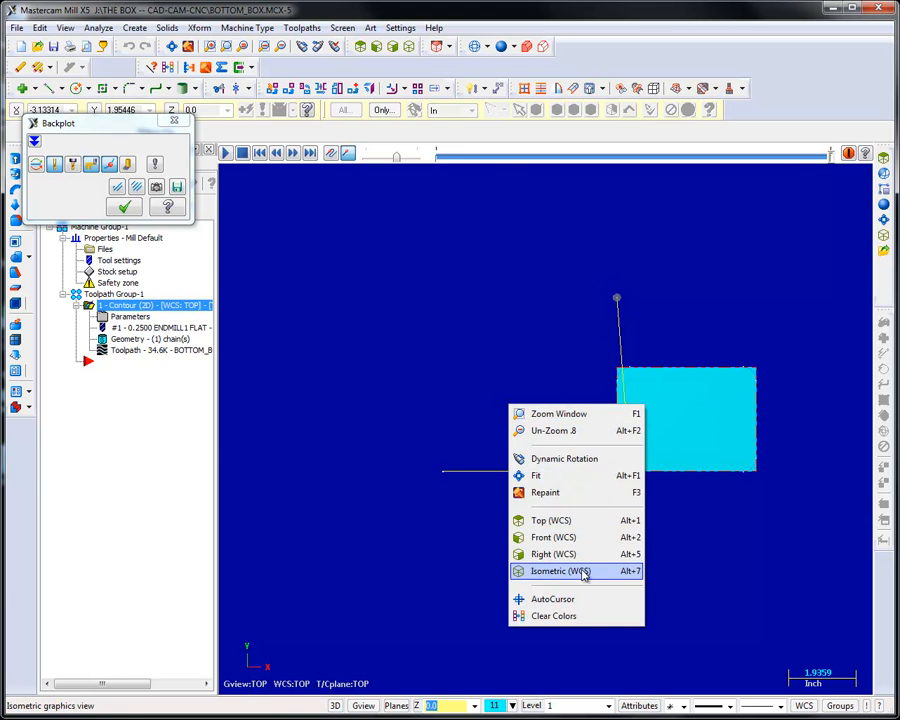
{"action": "left_click", "coordinate": [587, 571]}
{"action": "scroll", "coordinate": [588, 555], "scroll_direction": "up", "scroll_amount": 3}
{"action": "scroll", "coordinate": [591, 545], "scroll_direction": "down", "scroll_amount": 7}
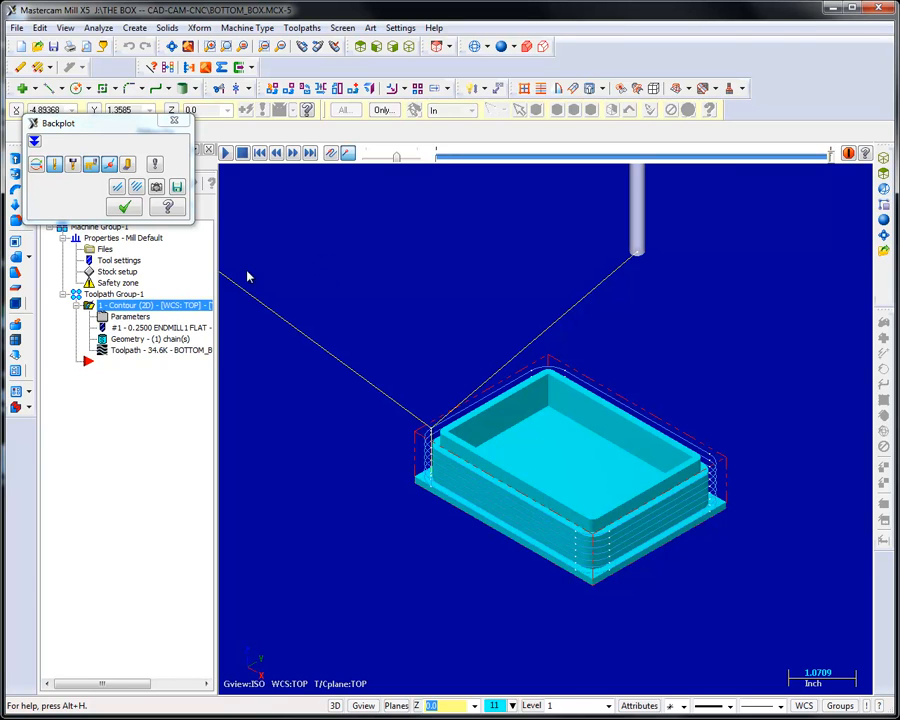
{"action": "left_click", "coordinate": [125, 209]}
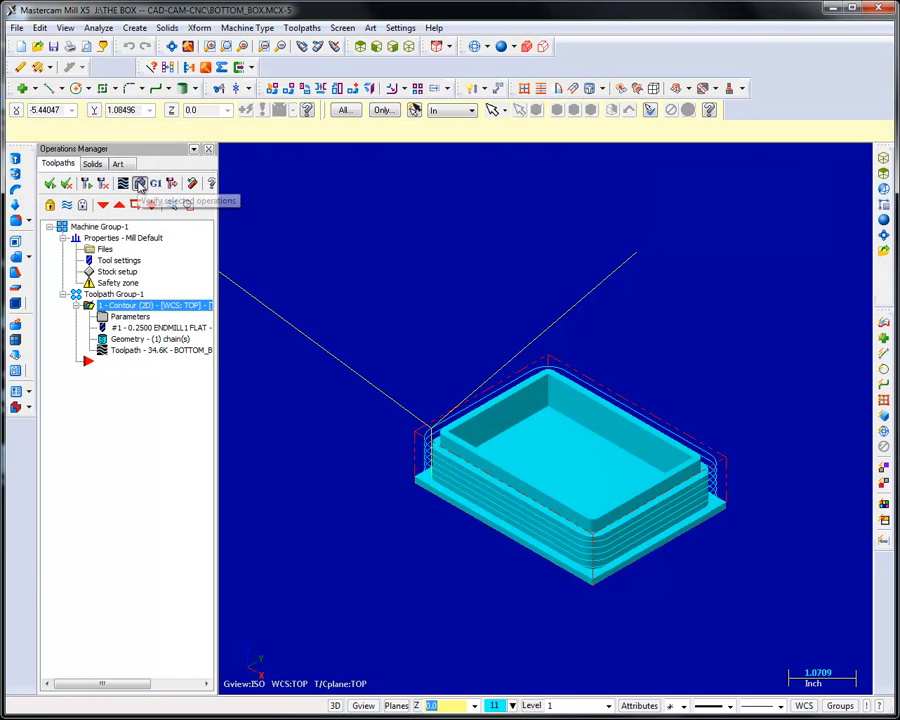
Verify the contour operation on the solid stock at a slightly reduced simulation speed, and close the verification when the cut finishes
{"action": "left_click", "coordinate": [139, 184]}
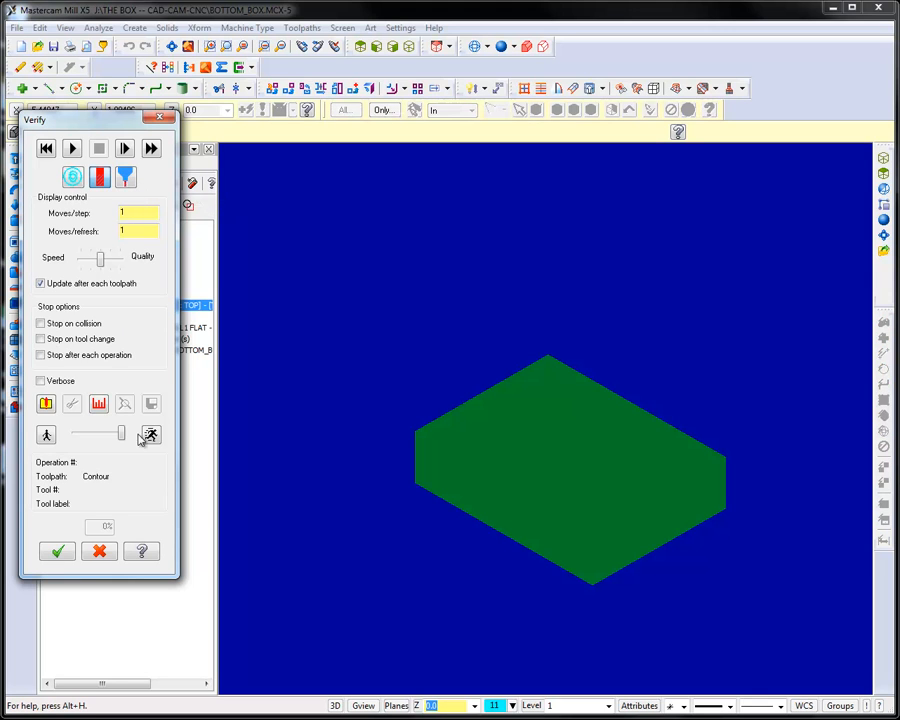
{"action": "left_click_drag", "start_coordinate": [124, 432], "coordinate": [117, 434]}
{"action": "right_click", "coordinate": [378, 352]}
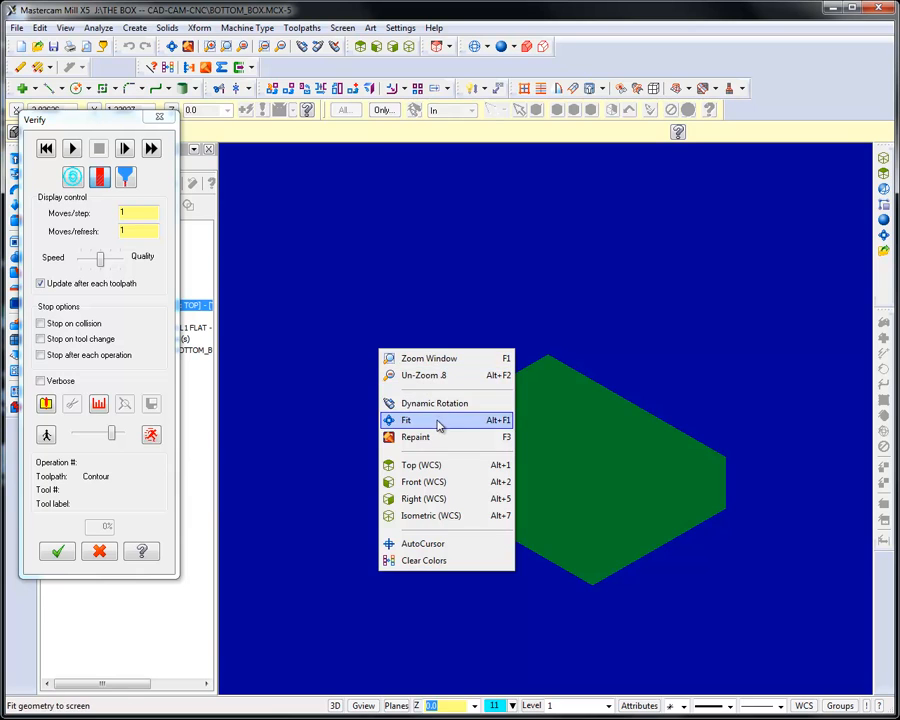
{"action": "left_click", "coordinate": [437, 420]}
{"action": "scroll", "coordinate": [440, 428], "scroll_direction": "down", "scroll_amount": 3}
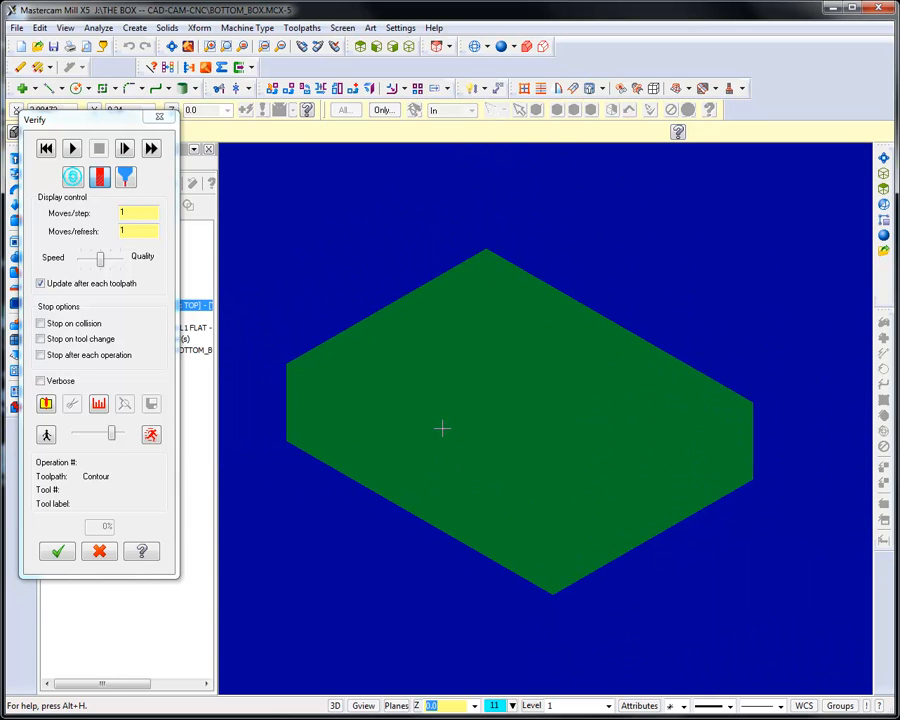
{"action": "left_click", "coordinate": [72, 148]}
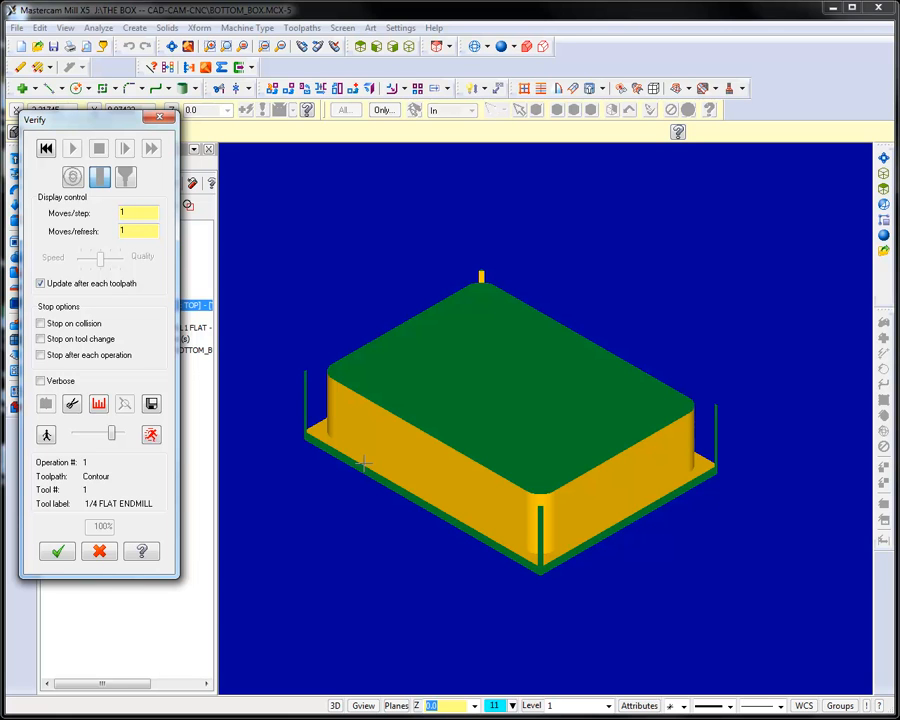
{"action": "left_click", "coordinate": [58, 553]}
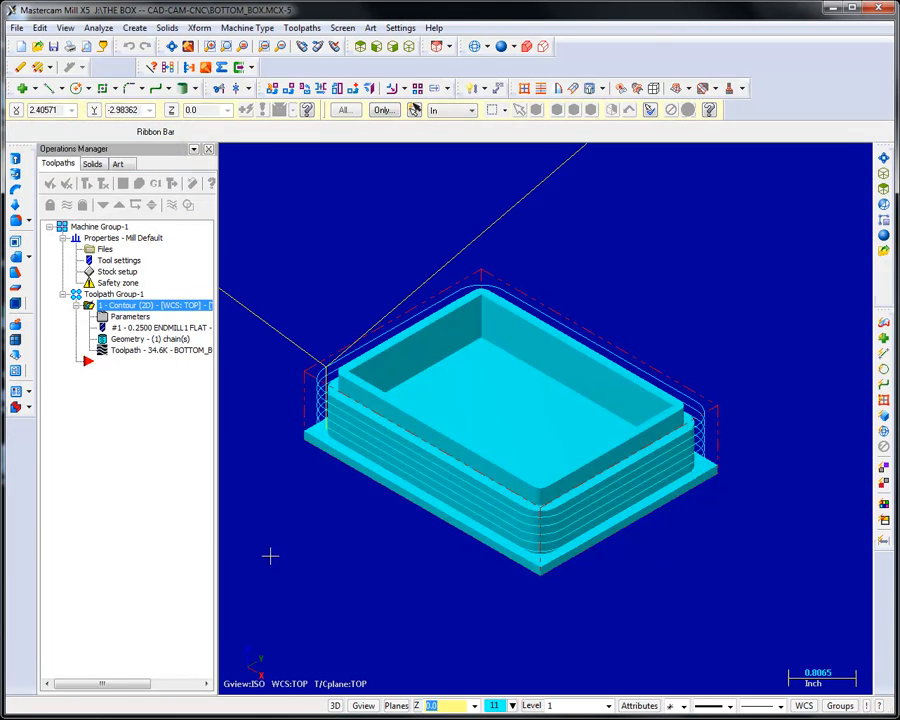